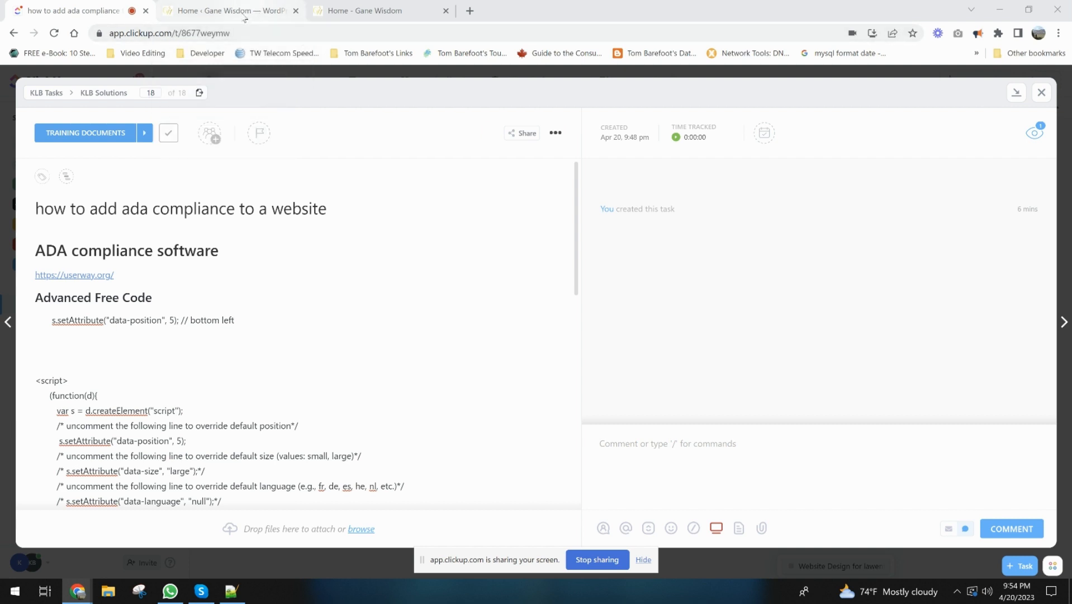
Step: Review the ADA compliance notes and widget script in the task, and look over the Gane Wisdom home page
mouse_move(242, 19)
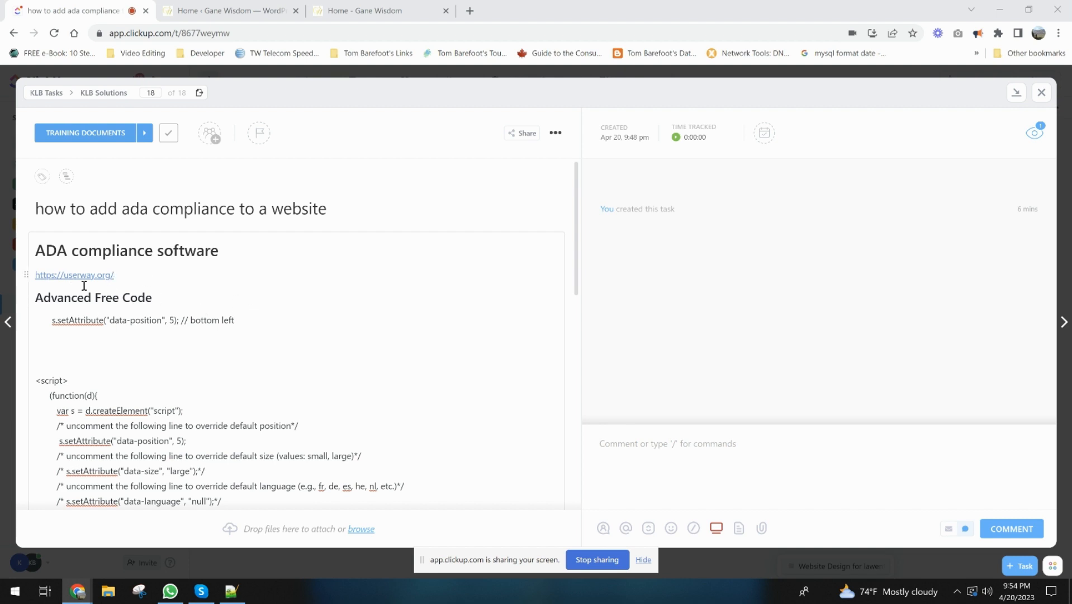
click(264, 275)
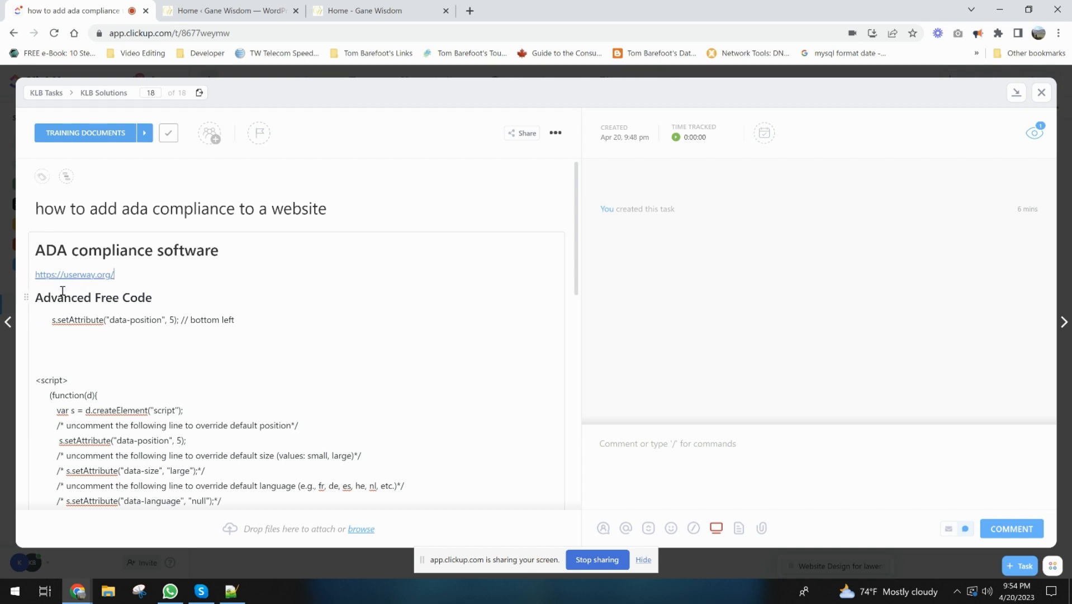
scroll(92, 377, down, 1)
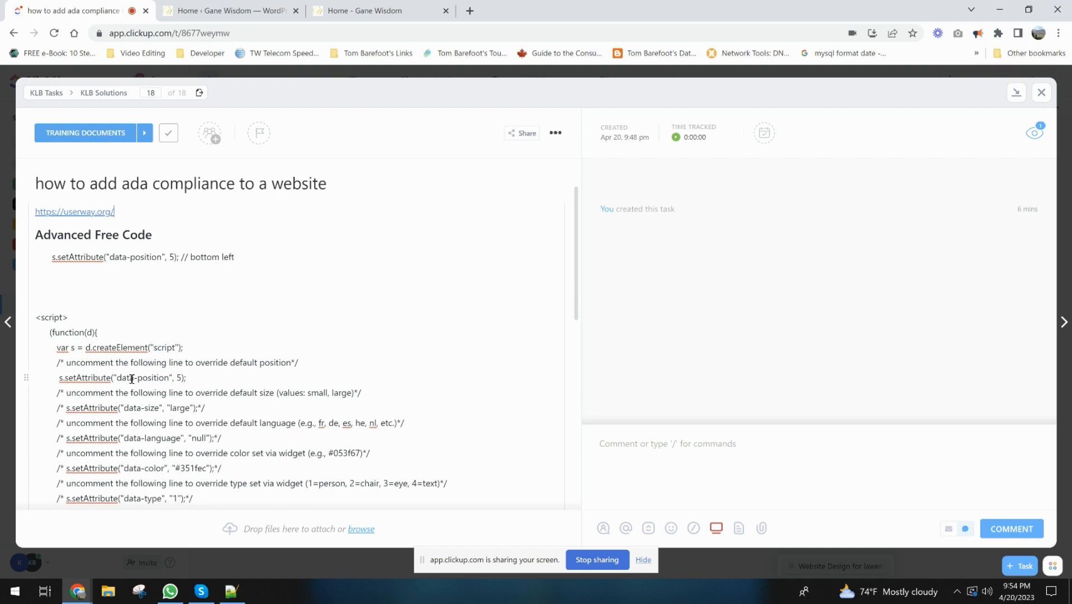
scroll(131, 378, up, 1)
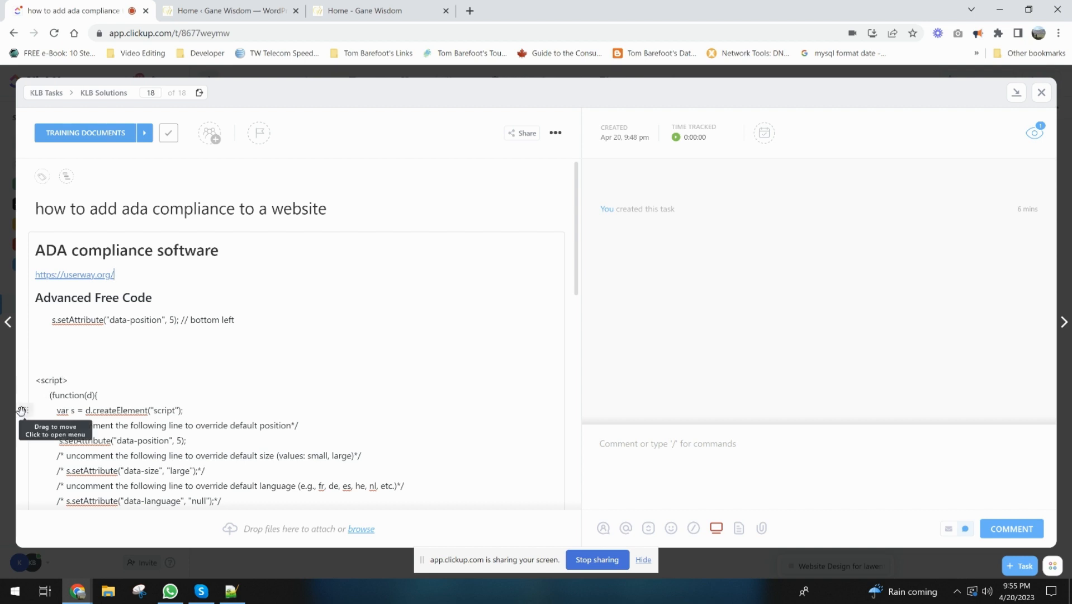
click(44, 364)
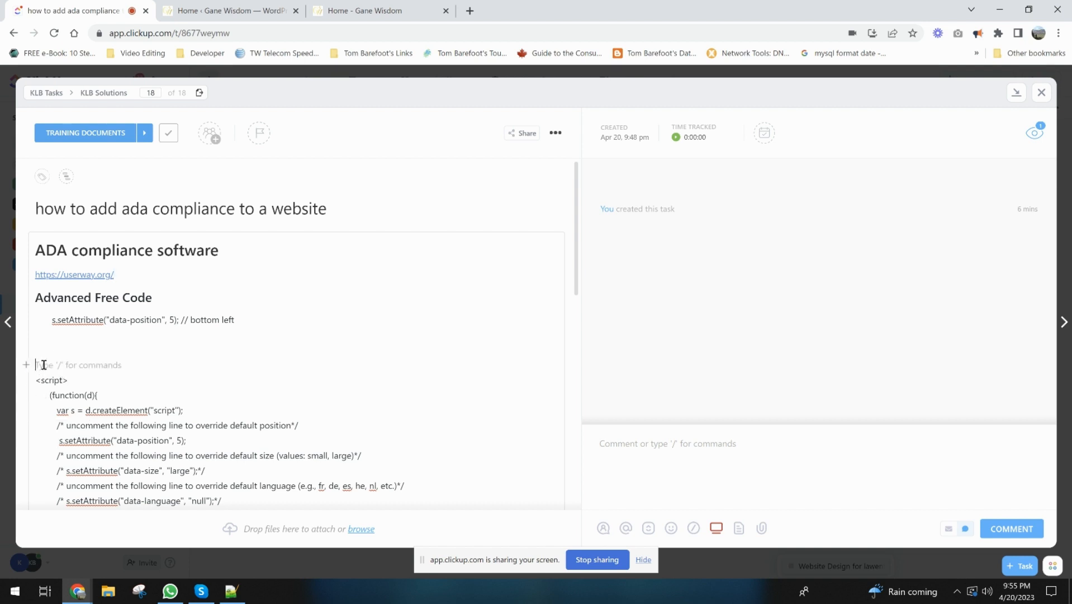
click(45, 361)
click(44, 356)
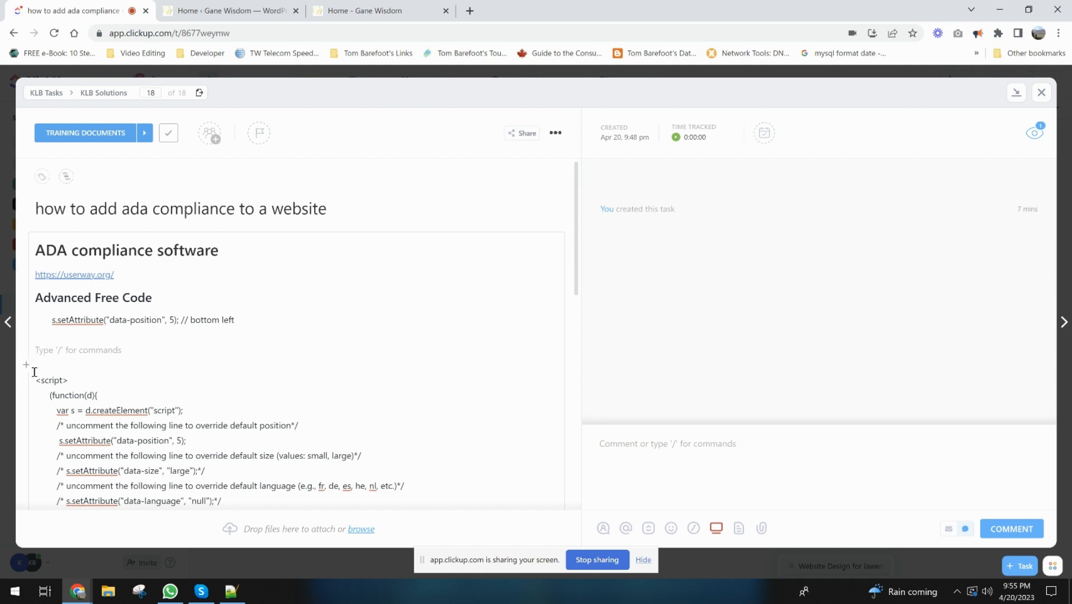
click(379, 9)
scroll(456, 392, down, 10)
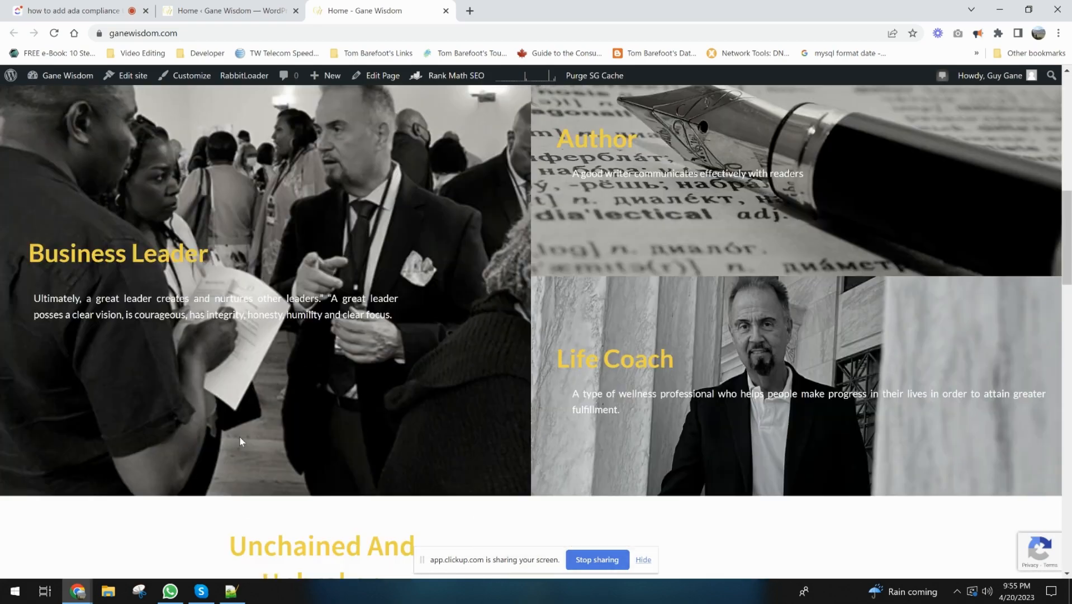
scroll(259, 428, up, 10)
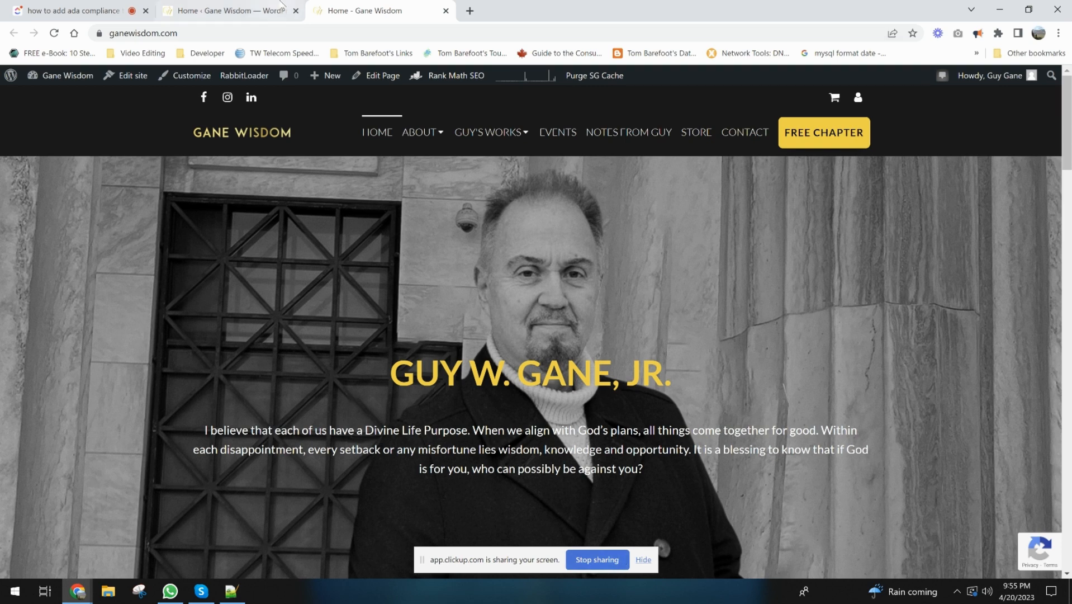
Step: In the site's WordPress admin, find Main Template among the Oxygen templates and open it for editing with Oxygen
click(187, 13)
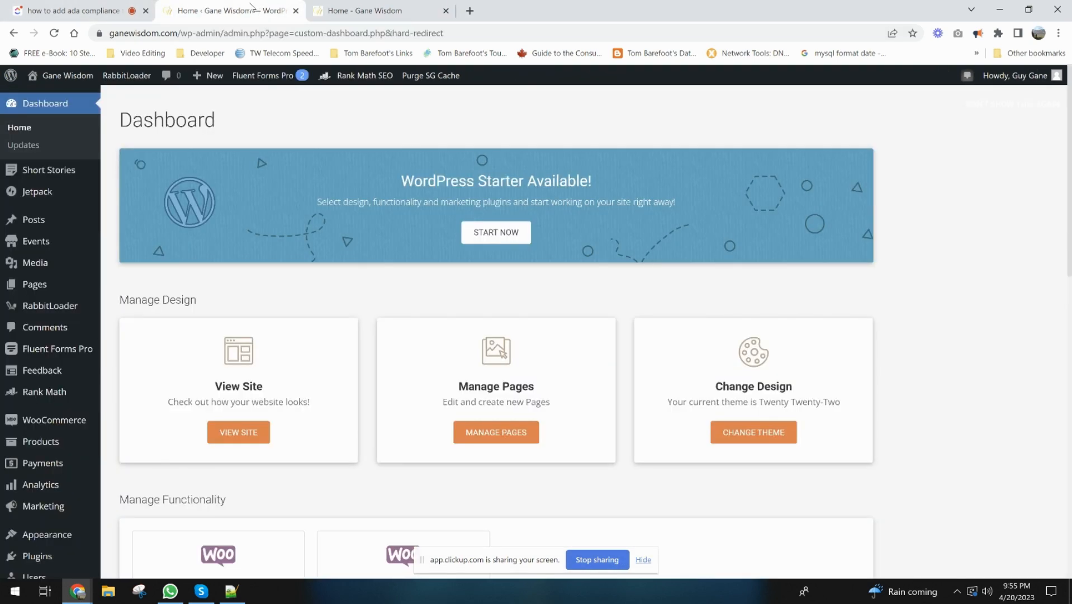
scroll(44, 525, down, 5)
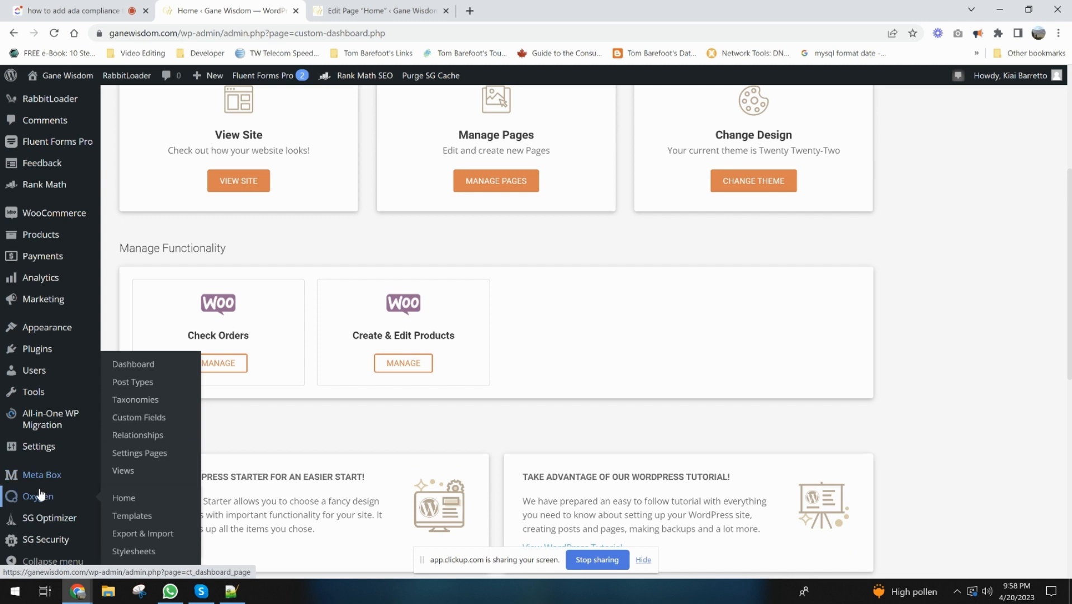
mouse_move(38, 496)
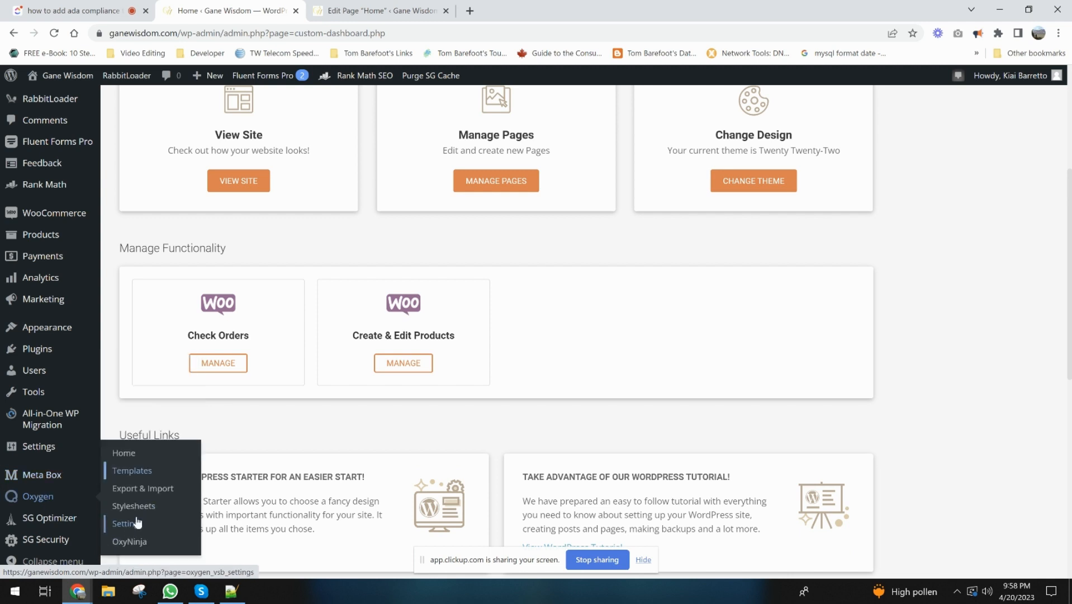
click(137, 473)
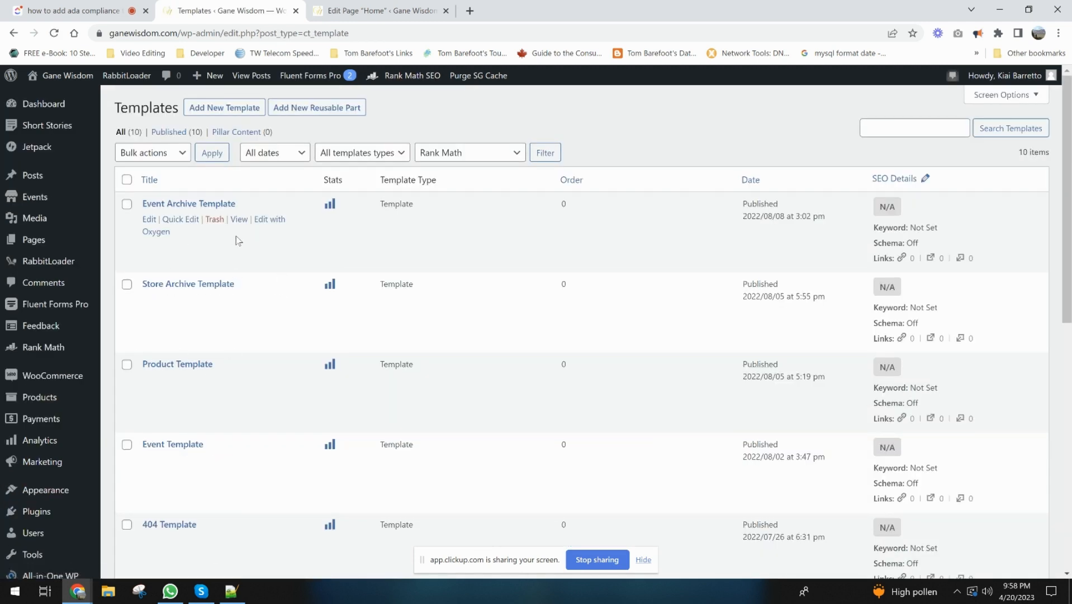
scroll(235, 227, down, 9)
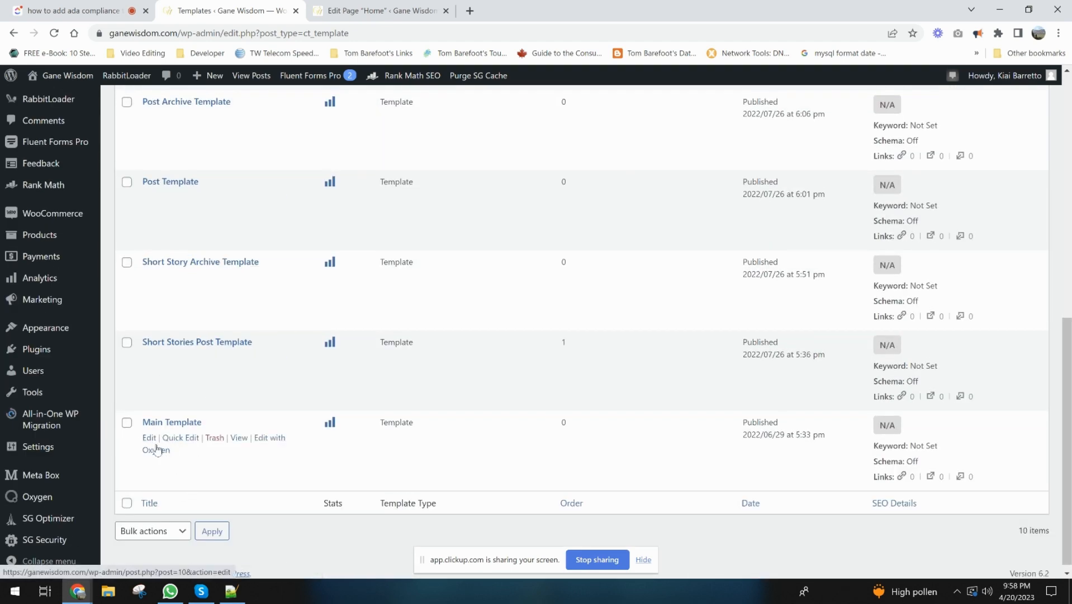
click(159, 453)
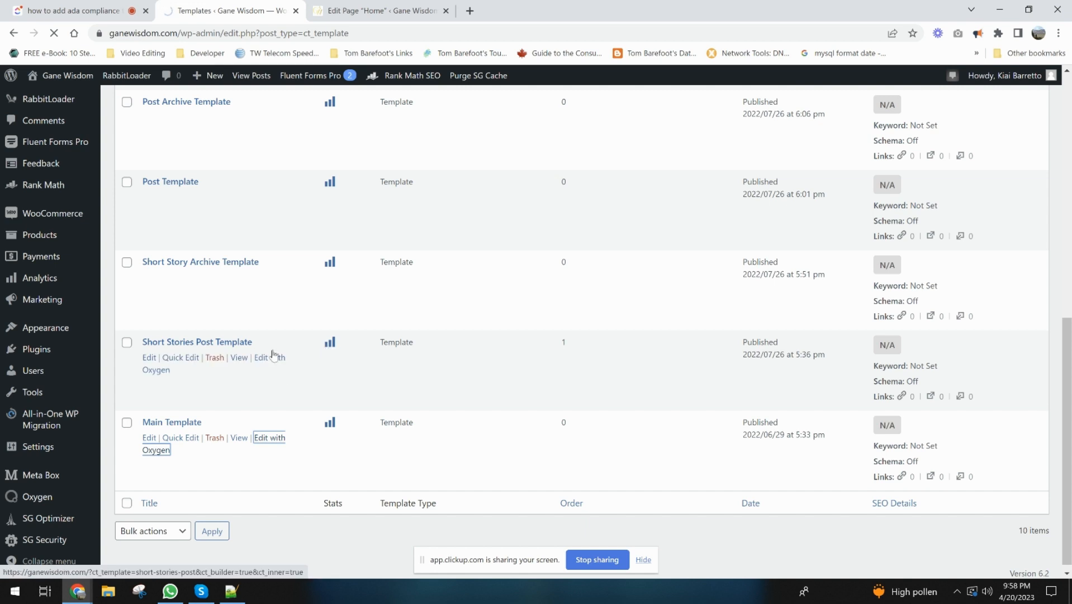
scroll(731, 333, down, 1)
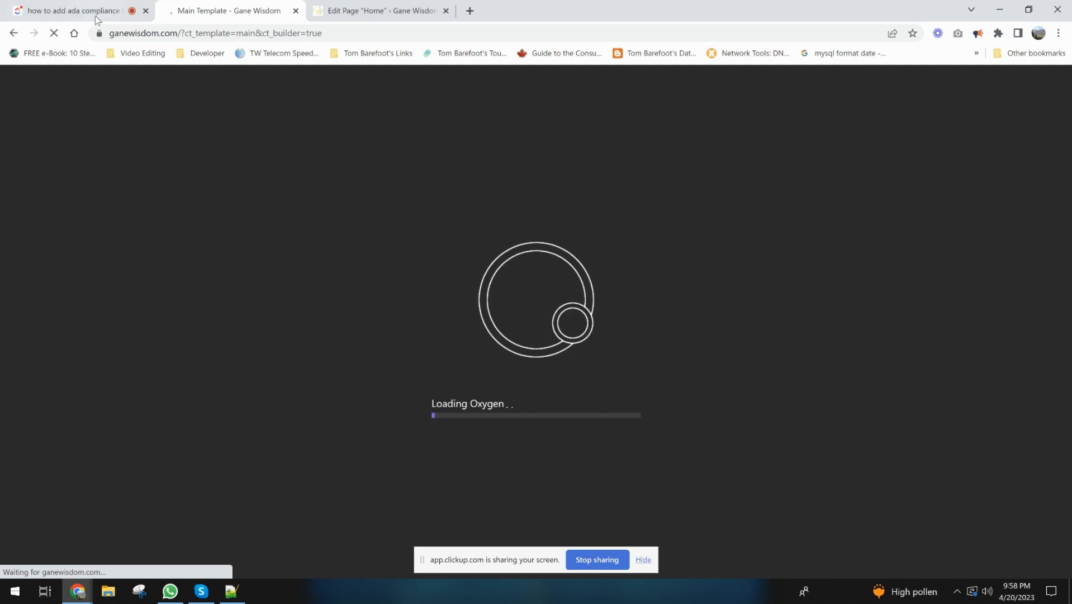
Step: In the ClickUp task, copy the full UserWay code from <script> to </noscript> and check its data-position value
click(94, 14)
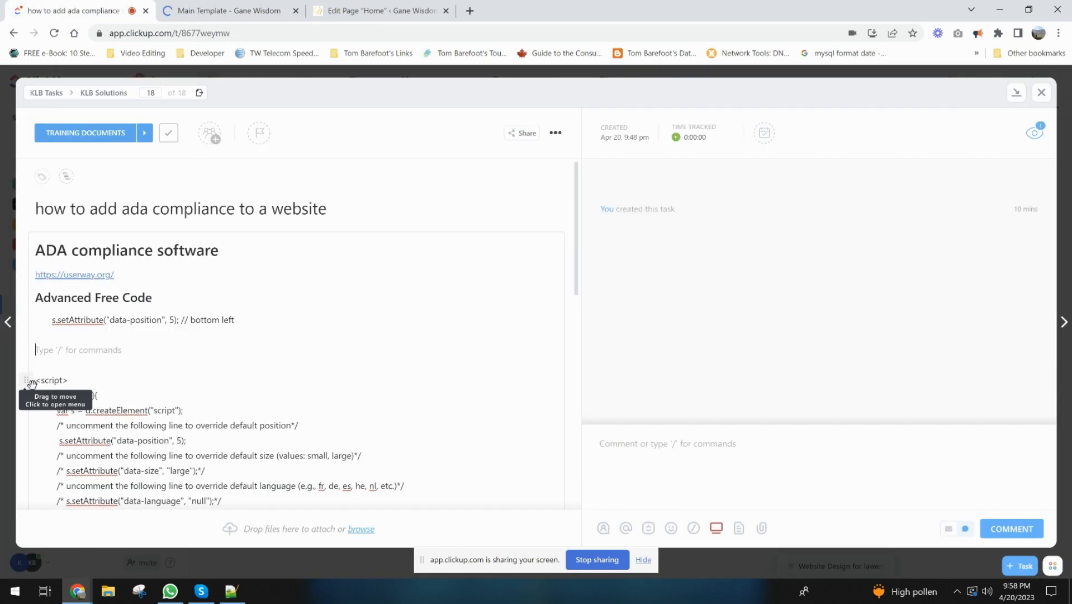
drag(35, 379, 95, 339)
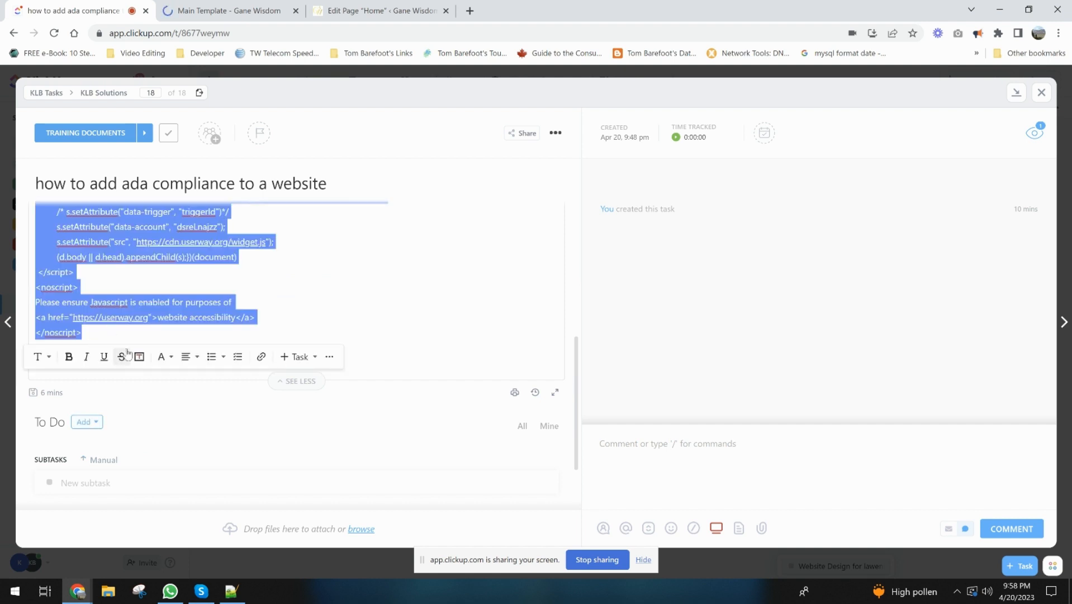
scroll(124, 356, up, 6)
click(173, 371)
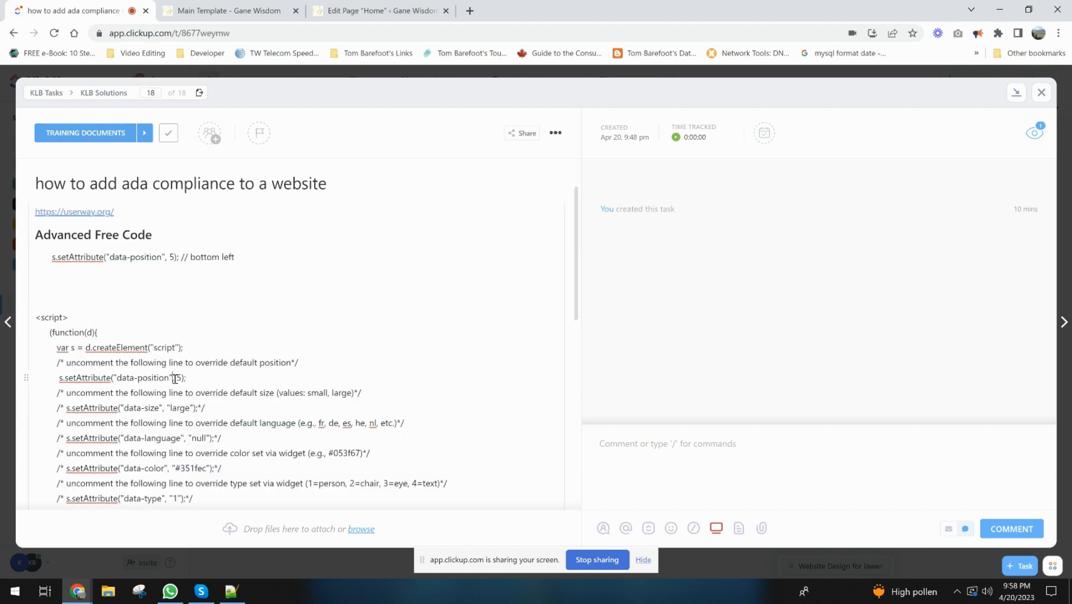
drag(175, 379, 182, 381)
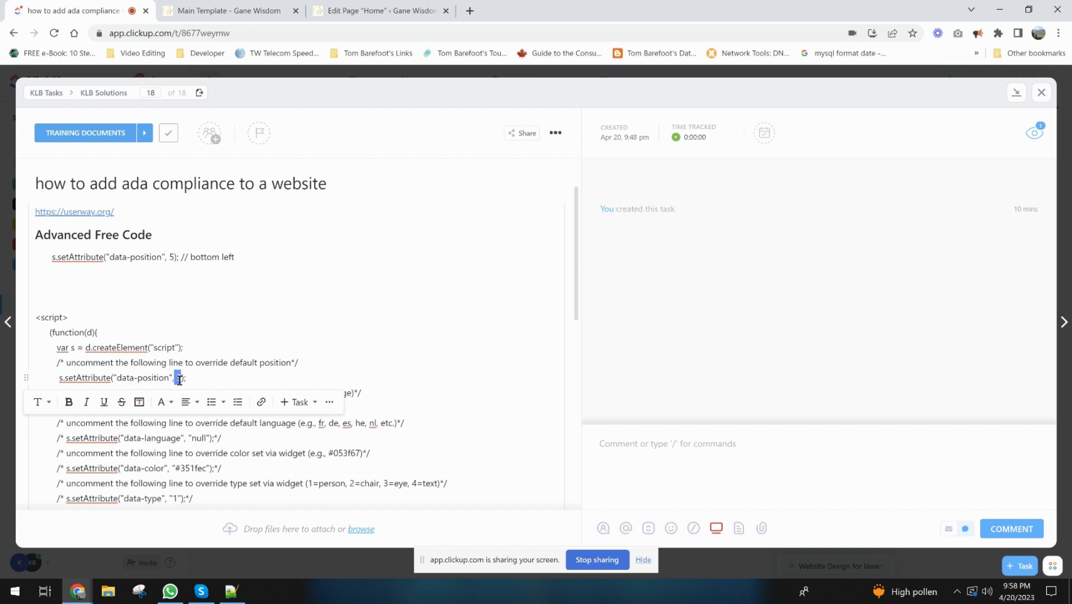
Step: Return to the Main Template in Oxygen, show its structure, and select the Footer section after checking the Header and Footer contents
click(349, 11)
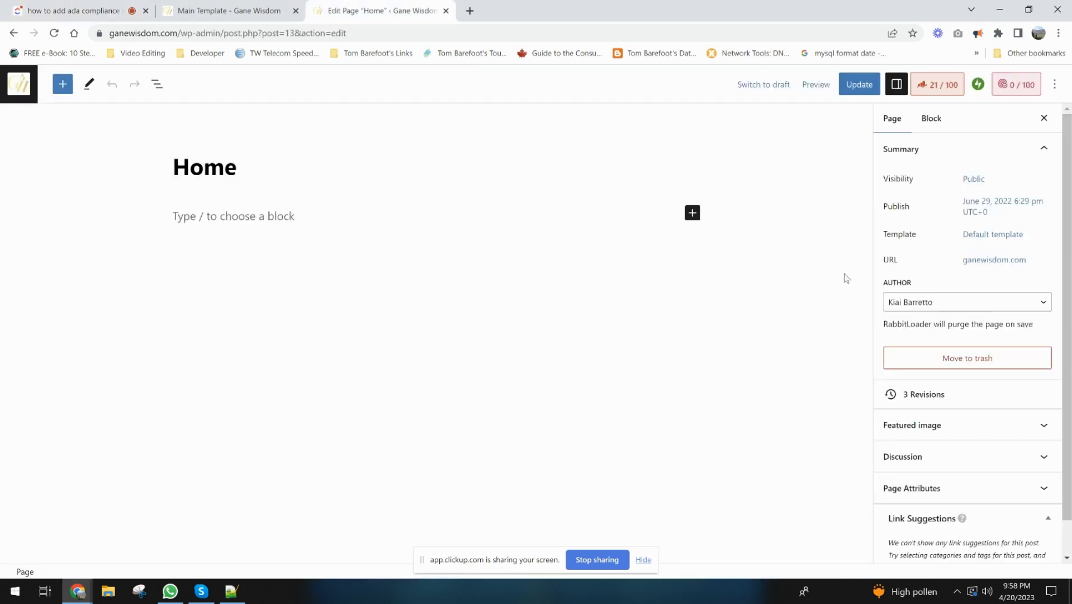
click(180, 6)
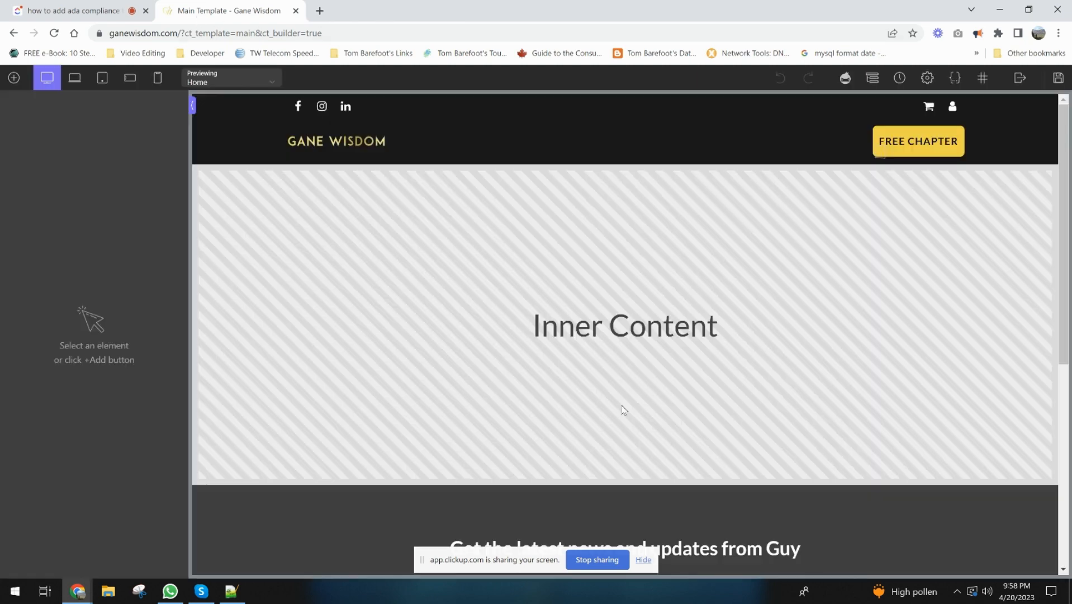
click(873, 79)
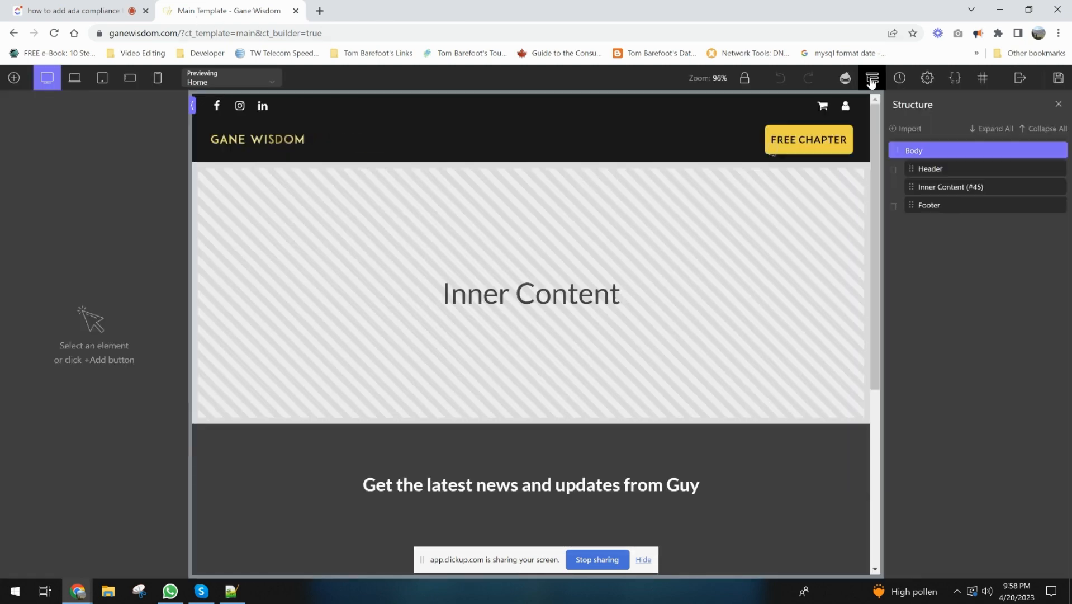
scroll(655, 457, down, 15)
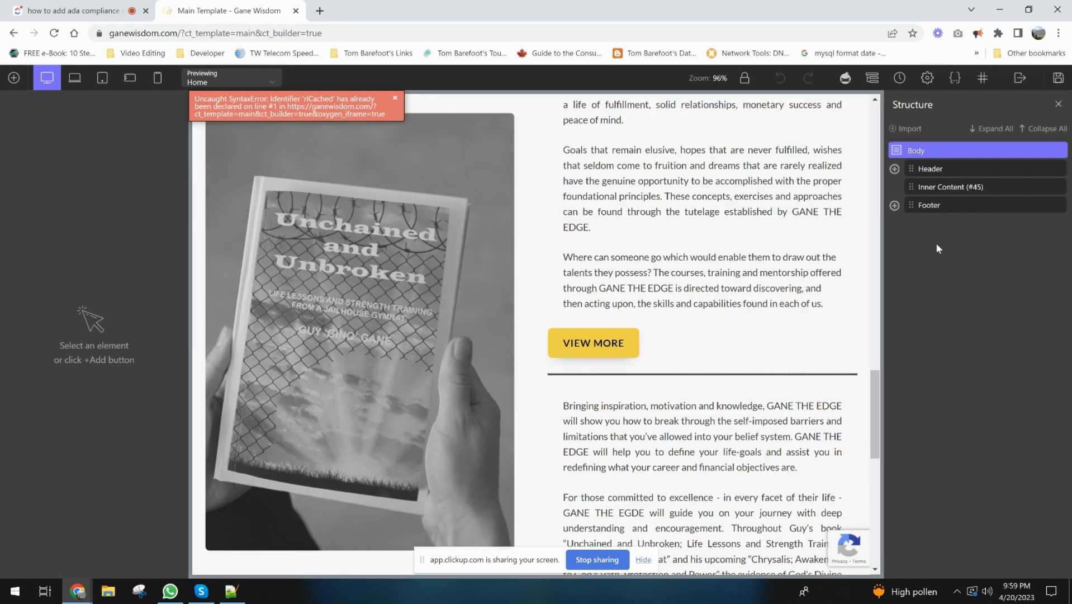
click(925, 205)
click(894, 169)
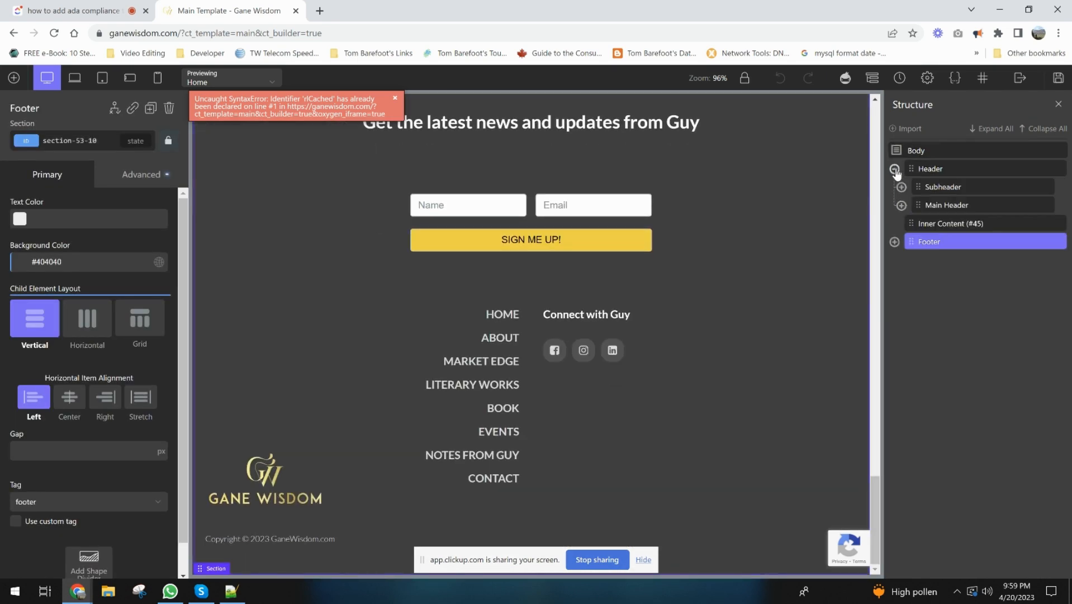
click(894, 170)
click(894, 205)
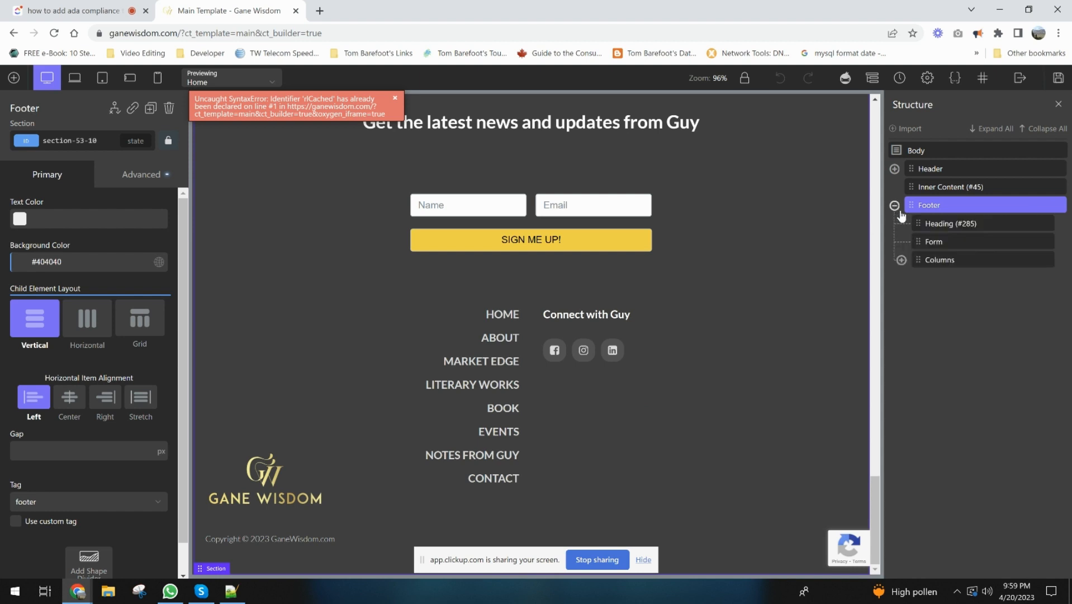
click(894, 205)
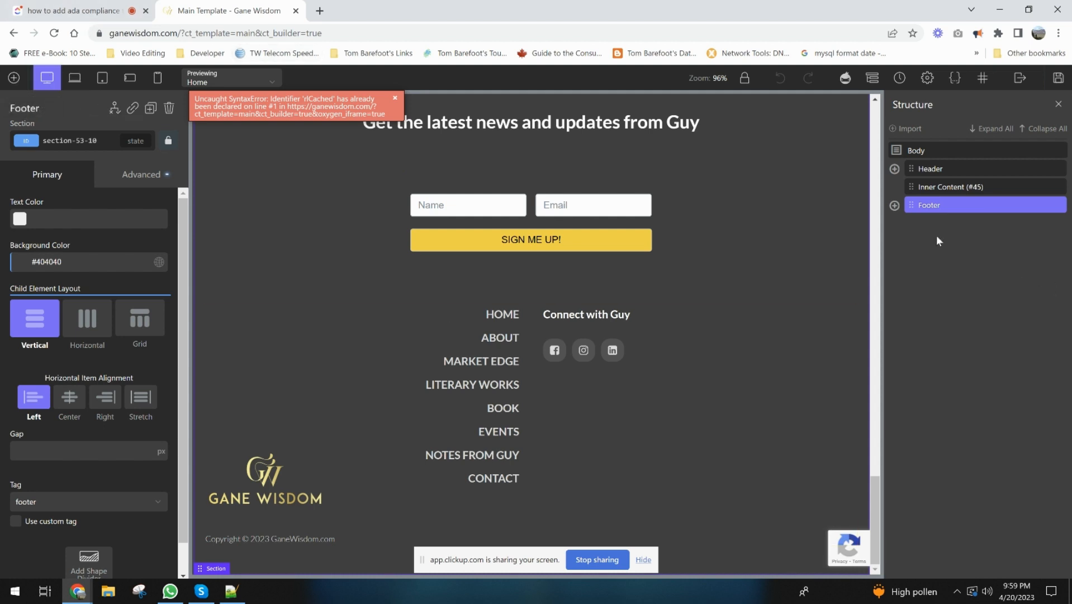
Step: Search the elements for "code" and add a Code Block inside the Footer section
click(14, 78)
text(code)
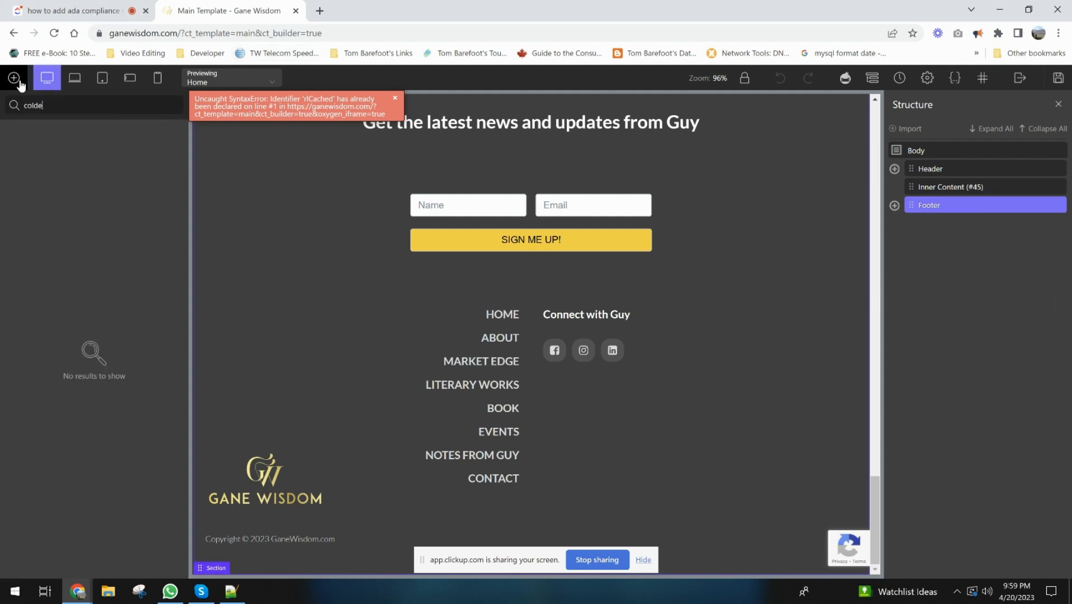
key(BackSpace)
key(BackSpace)
key(BackSpace)
text(d)
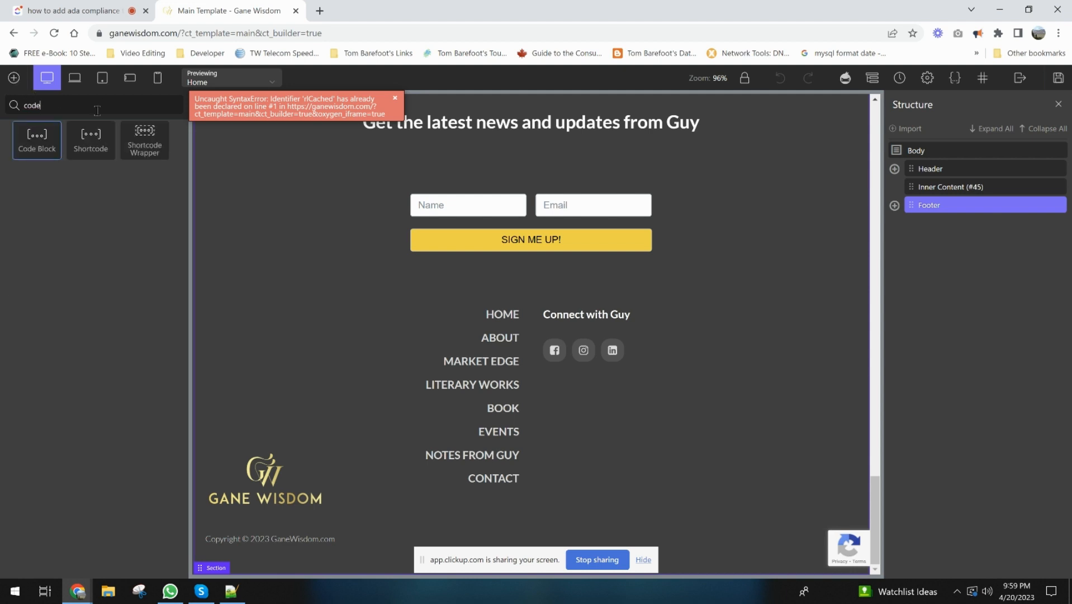
click(37, 140)
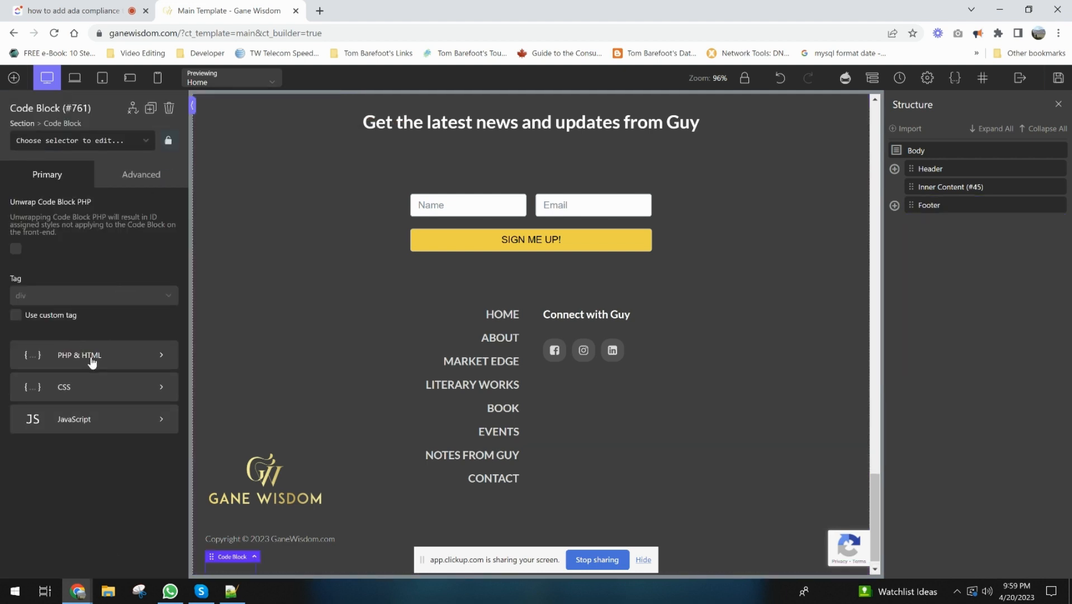
Step: Replace the Code Block's default PHP & HTML code with the copied UserWay script
click(92, 358)
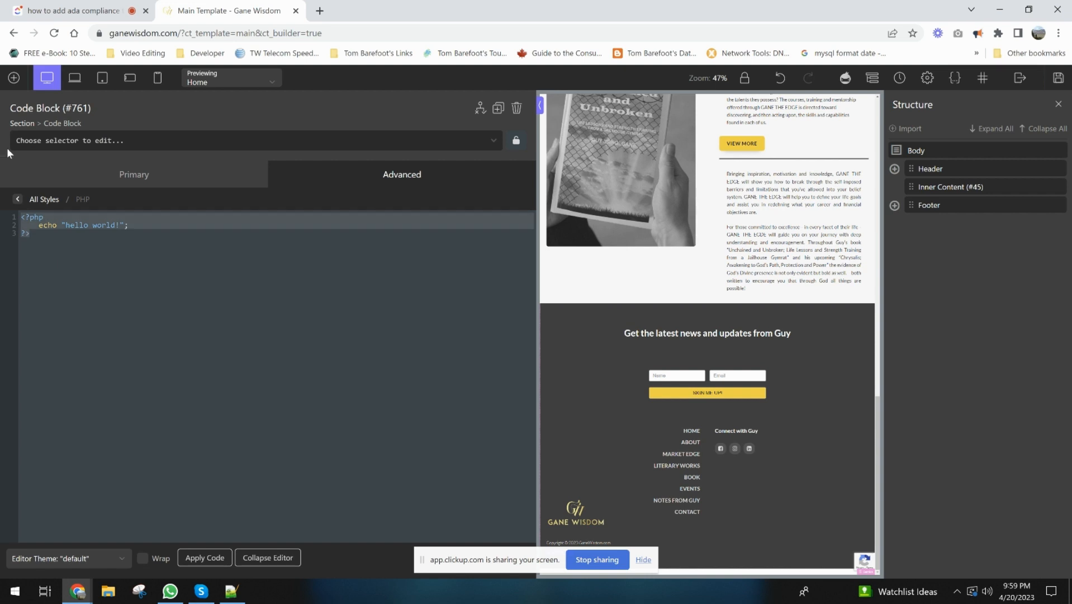
key(ctrl+a)
key(BackSpace)
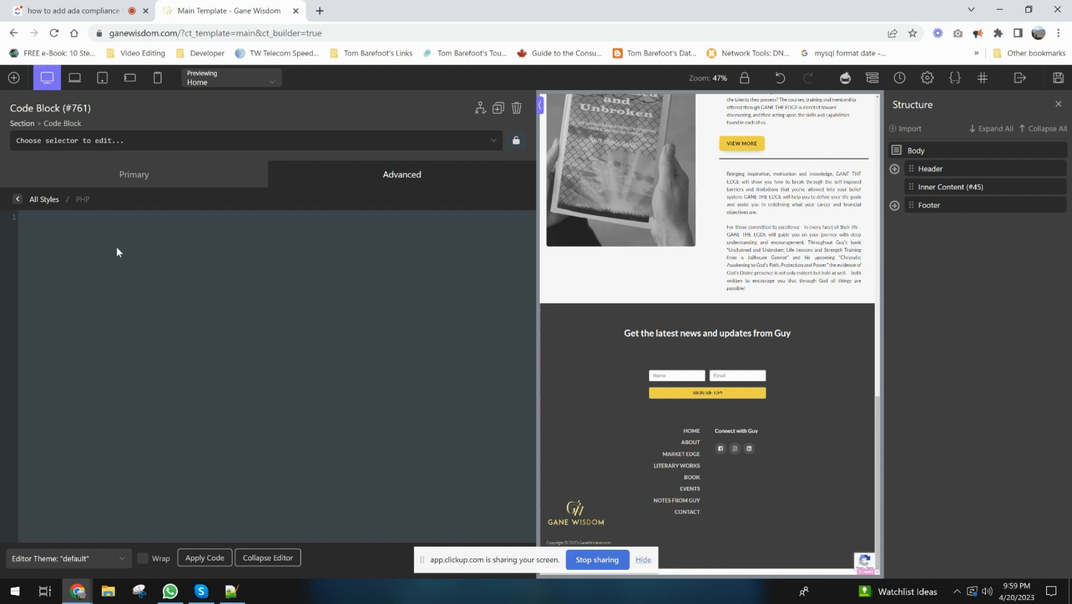
key(ctrl+v)
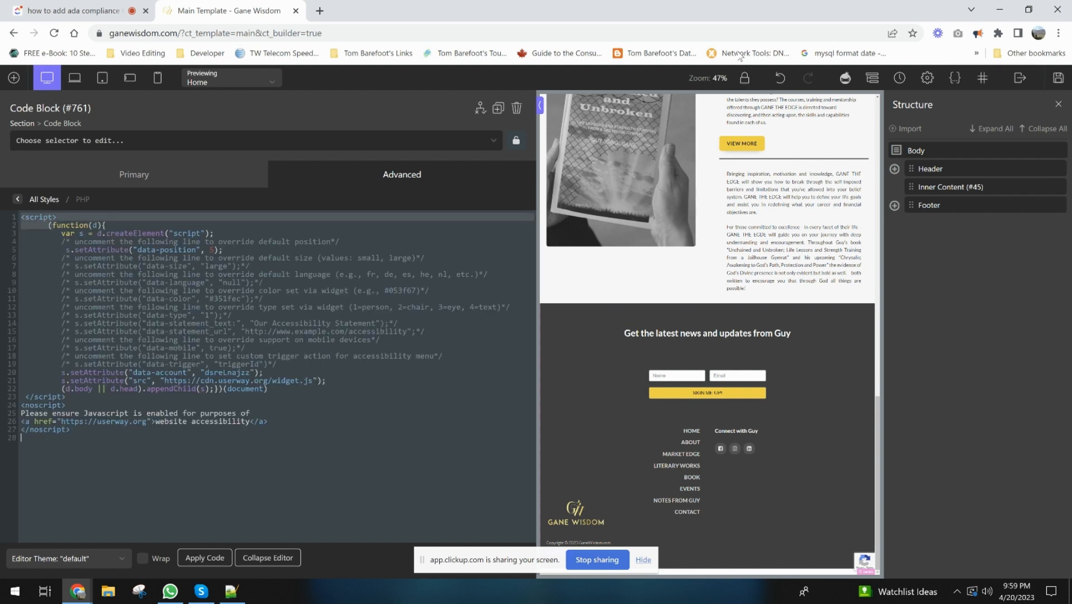
Step: Select the code's default data-color value, then open the Gane Wisdom home page in a new tab and inspect its Free Chapter button
double_click(232, 299)
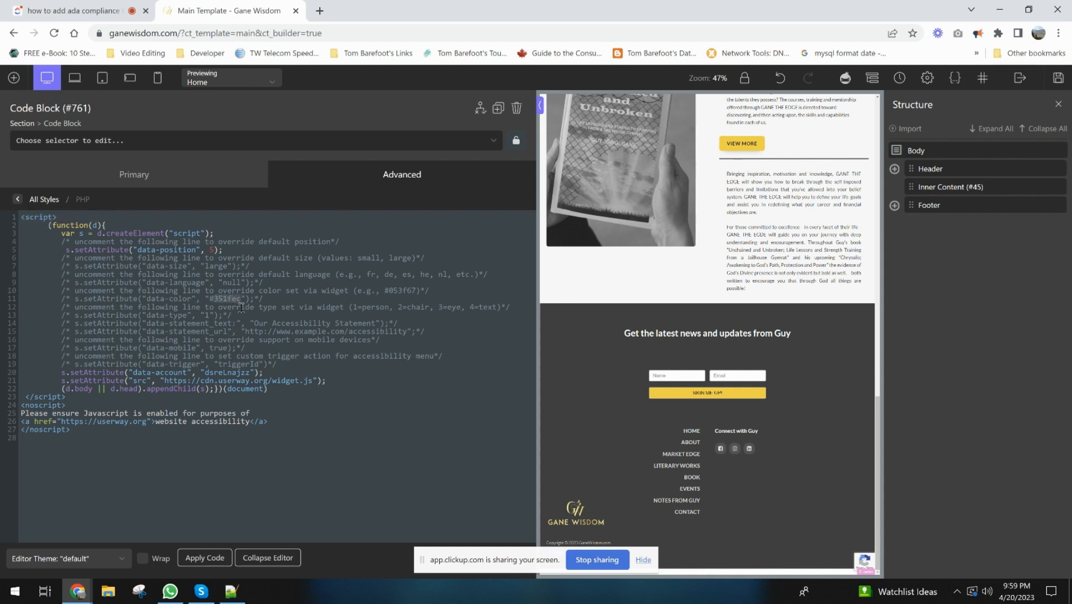
click(318, 11)
text(gane)
key(Return)
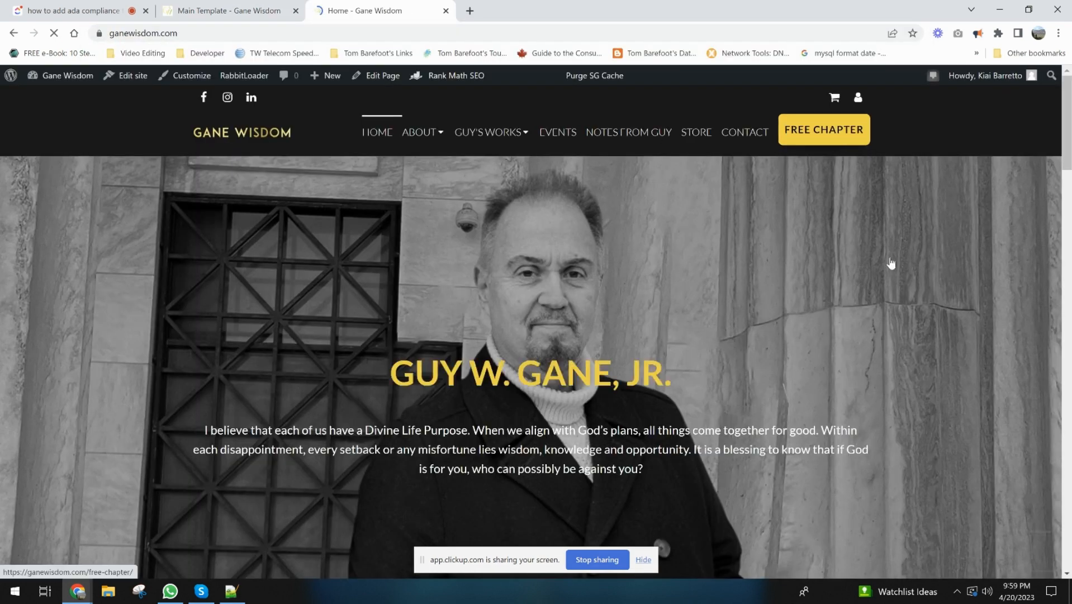
right_click(836, 136)
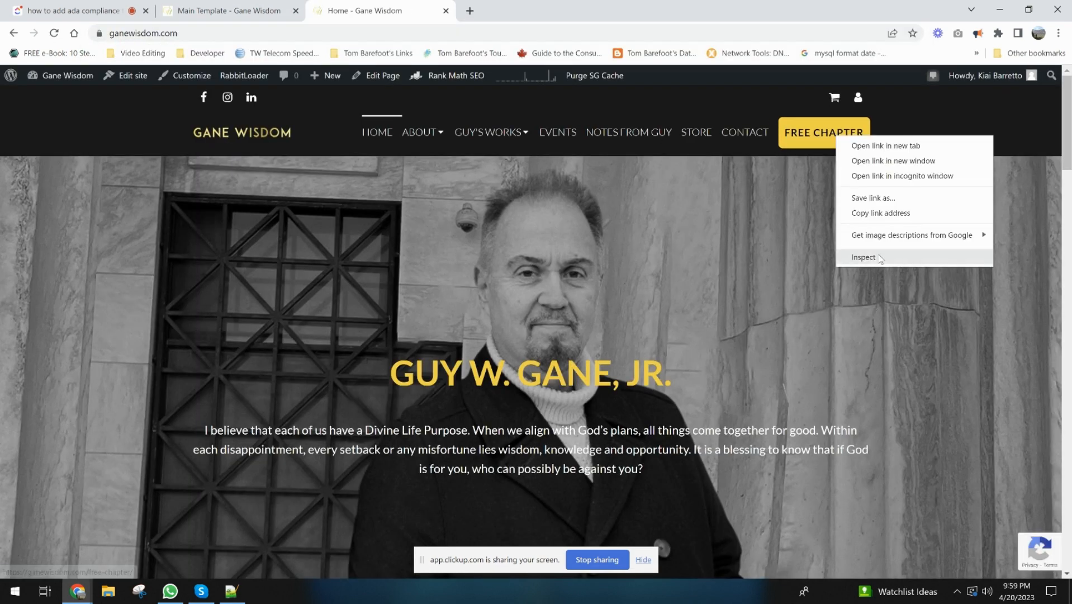
click(879, 257)
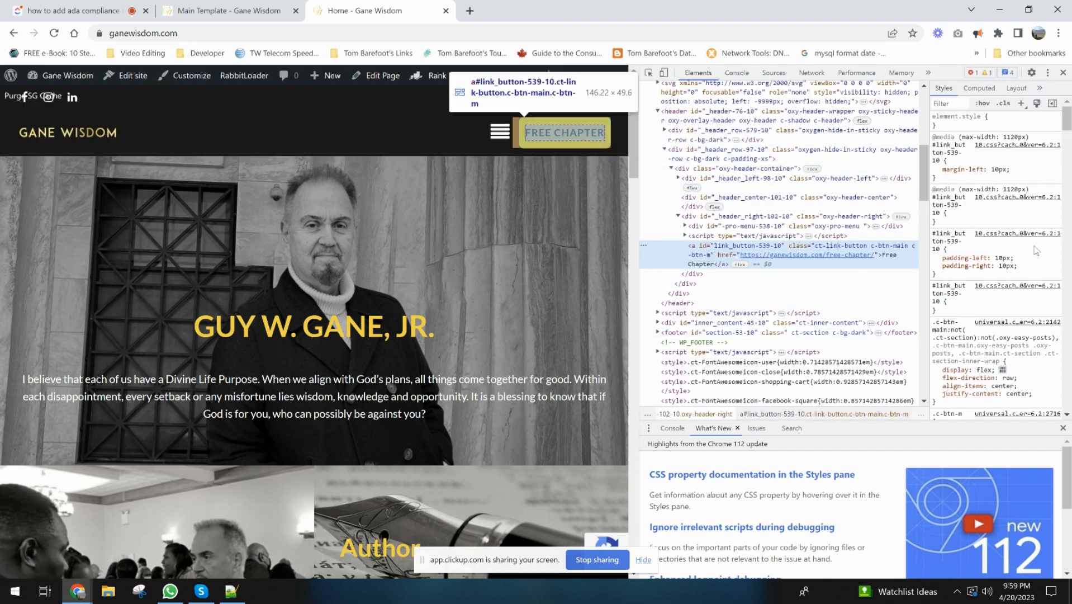
Step: Copy the Free Chapter button's border-top-color hex value from its CSS styles and close the inspector
scroll(1036, 251, down, 10)
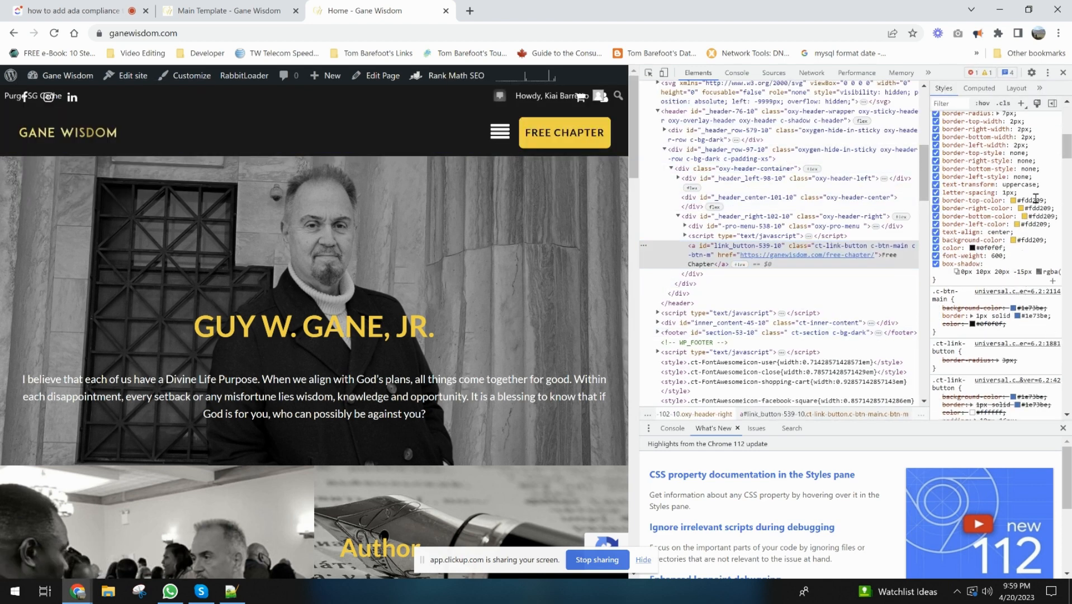
click(1035, 200)
double_click(1030, 200)
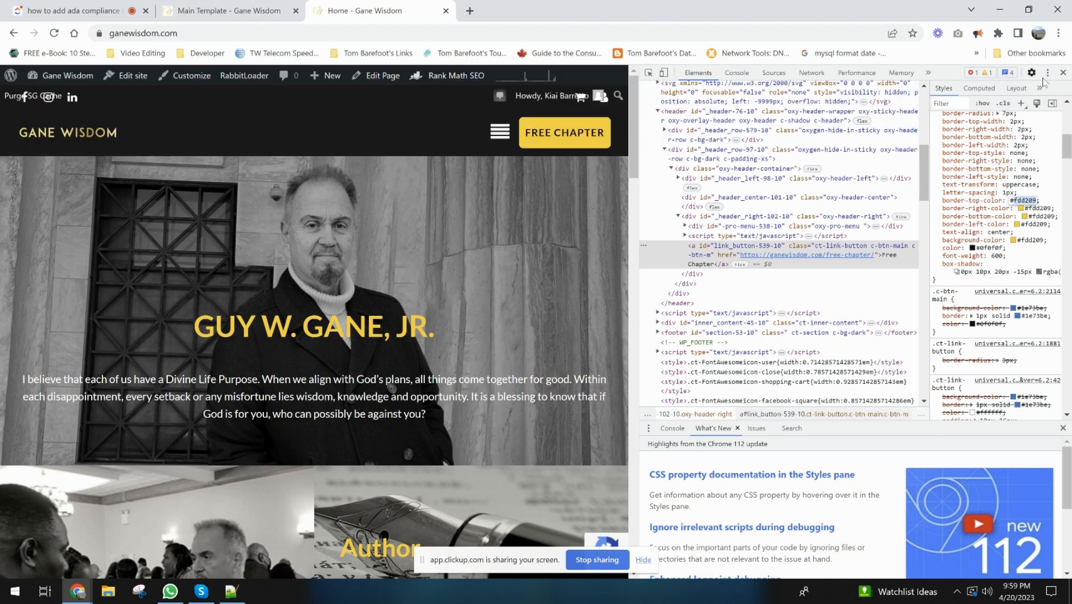
click(1063, 73)
Step: In the Main Template's UserWay code, set data-color to #fdd209, uncomment that line, and apply the code
click(244, 16)
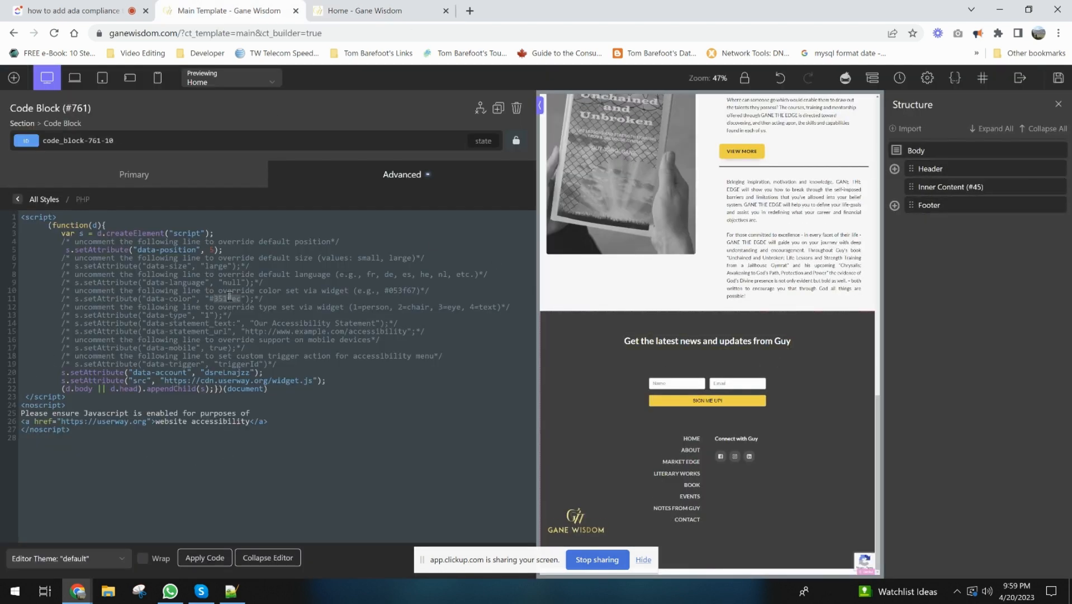
text(#fdd209)
click(74, 298)
key(BackSpace)
key(BackSpace)
key(BackSpace)
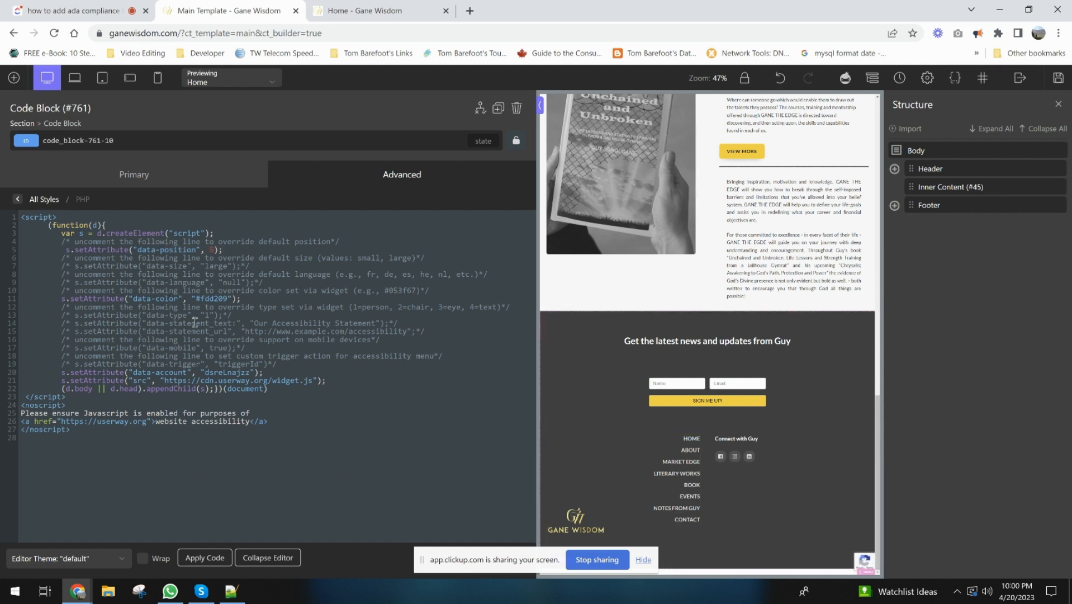
click(206, 558)
Step: Move the Code Block out of the Footer to directly below it and rename it "ADA Compliance Software"
click(894, 205)
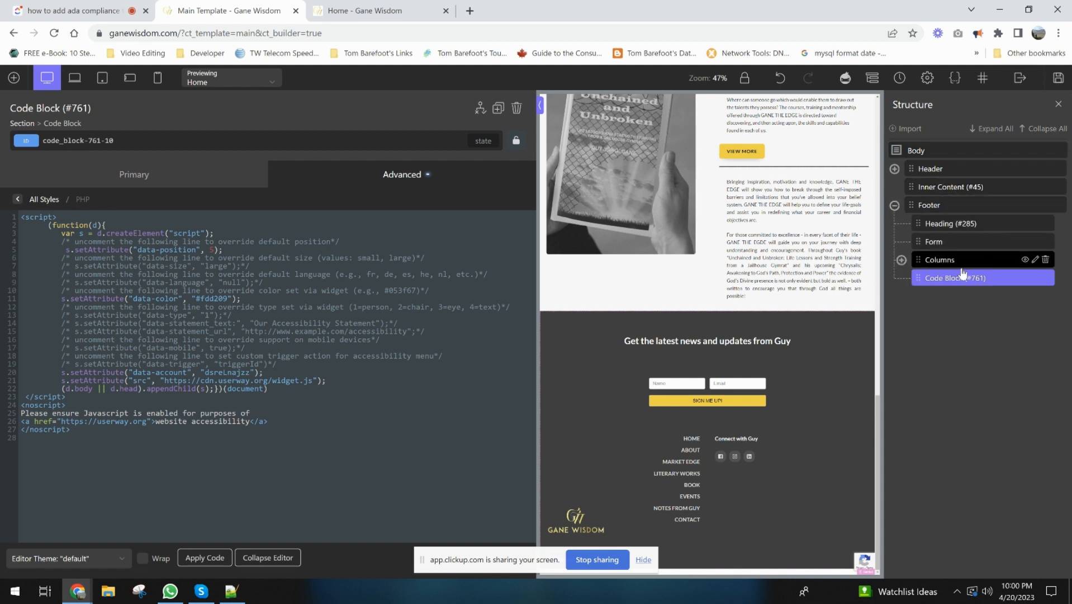
drag(929, 279, 994, 246)
double_click(981, 223)
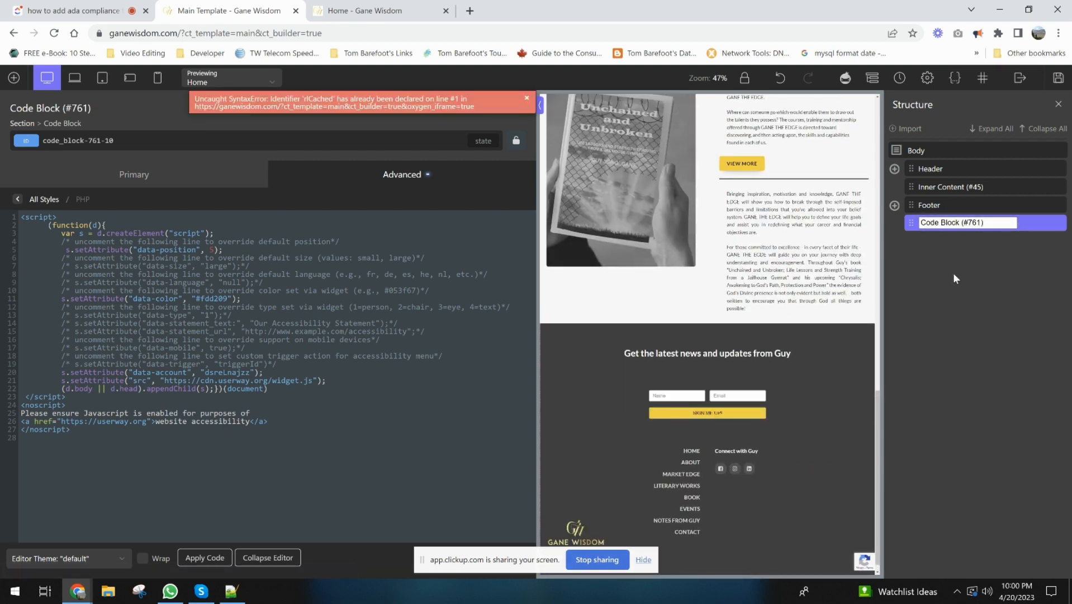
key(ctrl+a)
text(ADA)
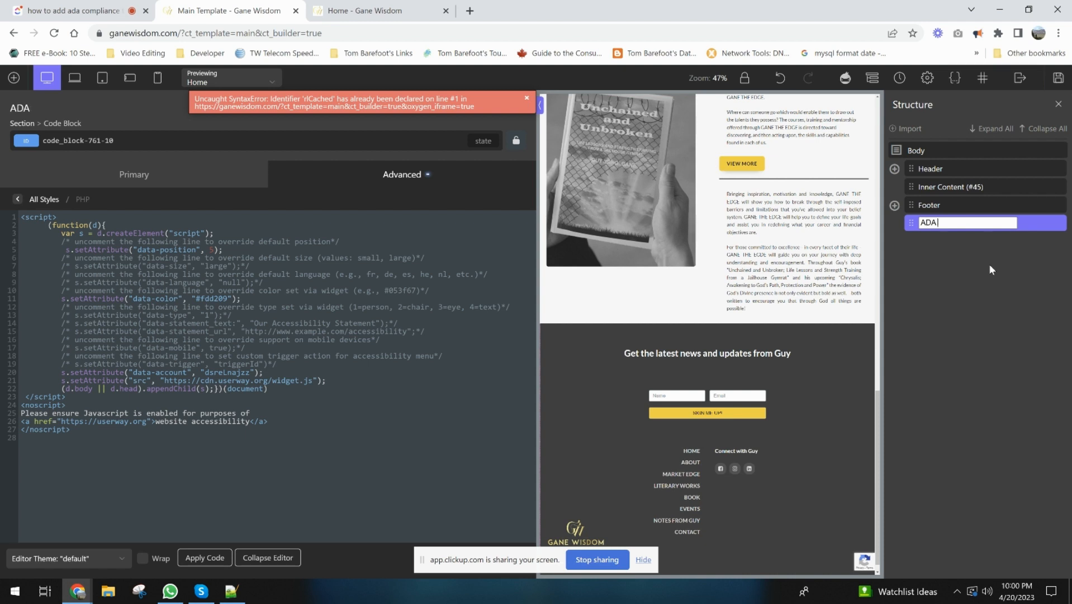
text( Compliance)
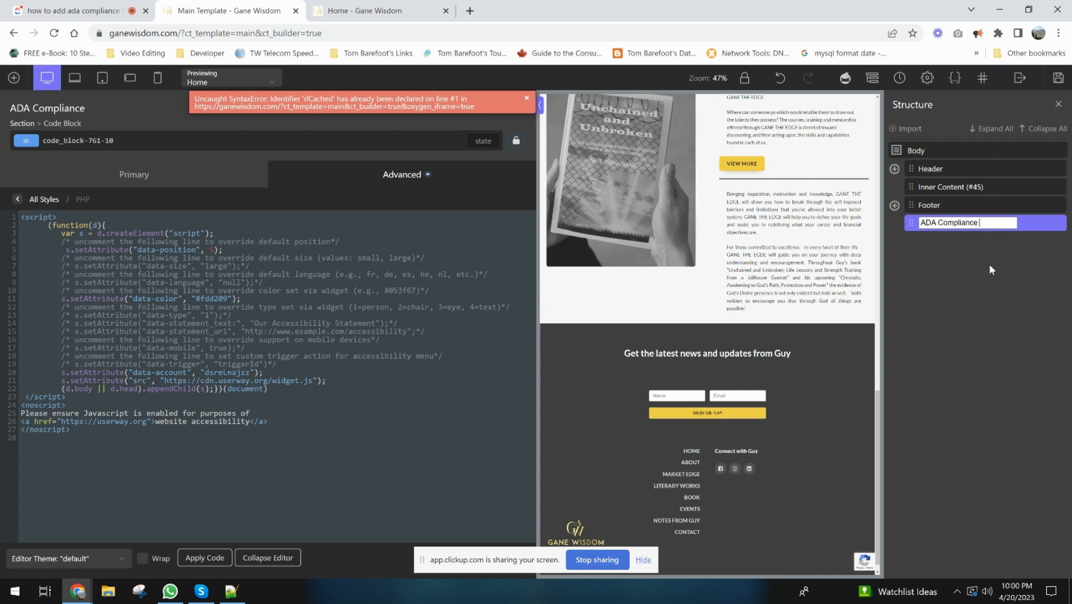
text( Software)
key(Return)
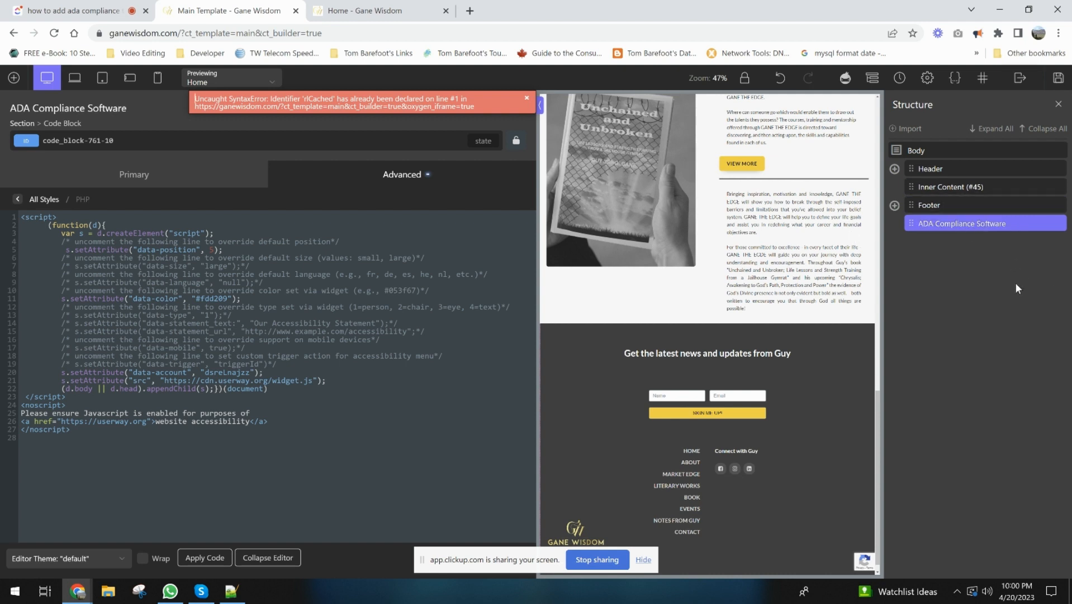
Step: Dismiss the rlCached syntax error notice and save the Main Template
drag(298, 100, 410, 98)
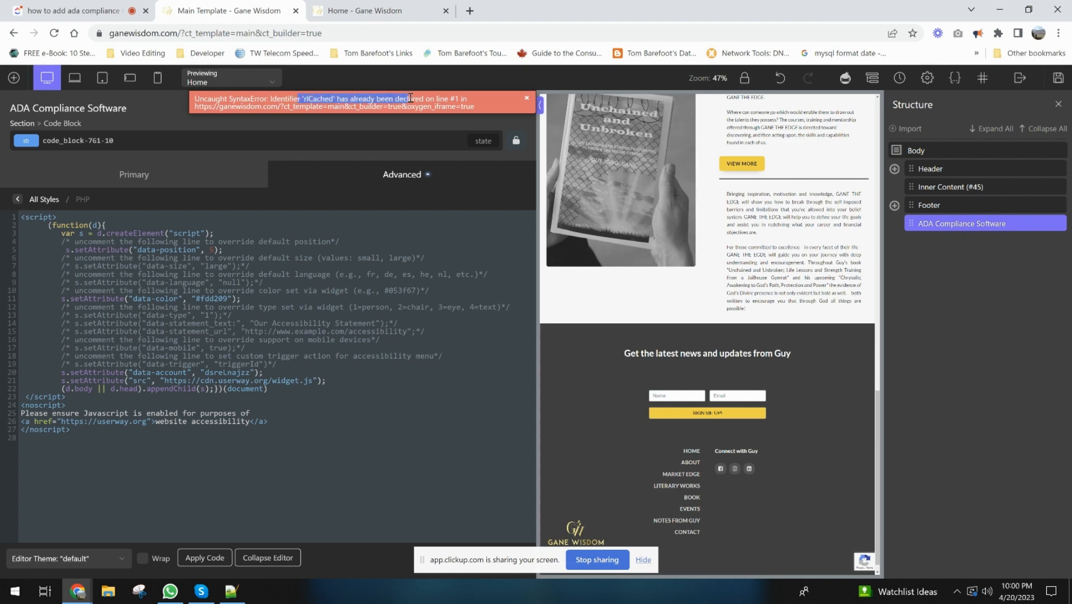
click(528, 99)
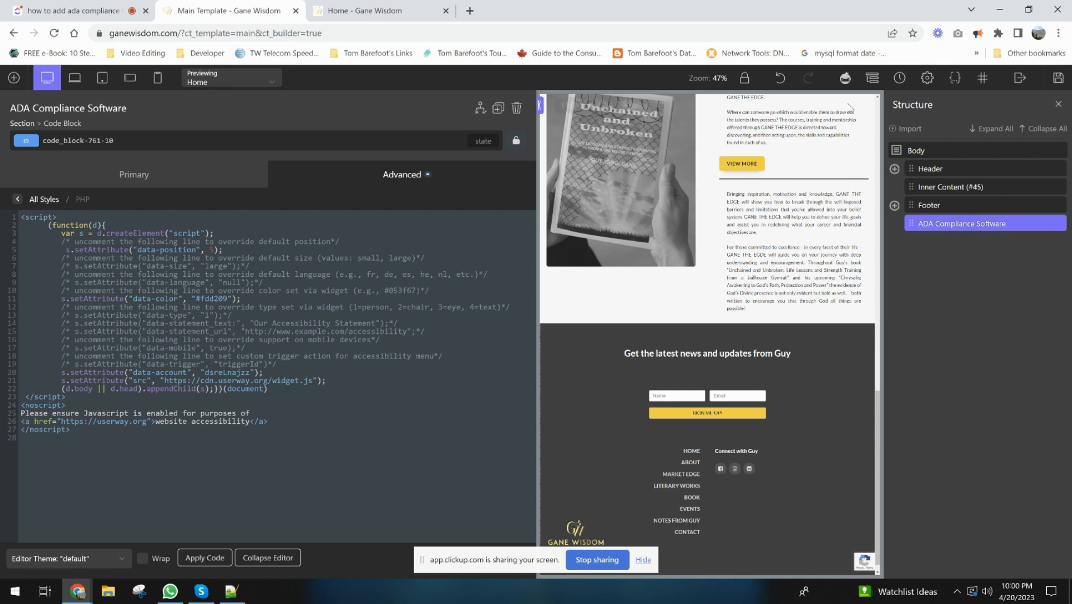
click(1058, 77)
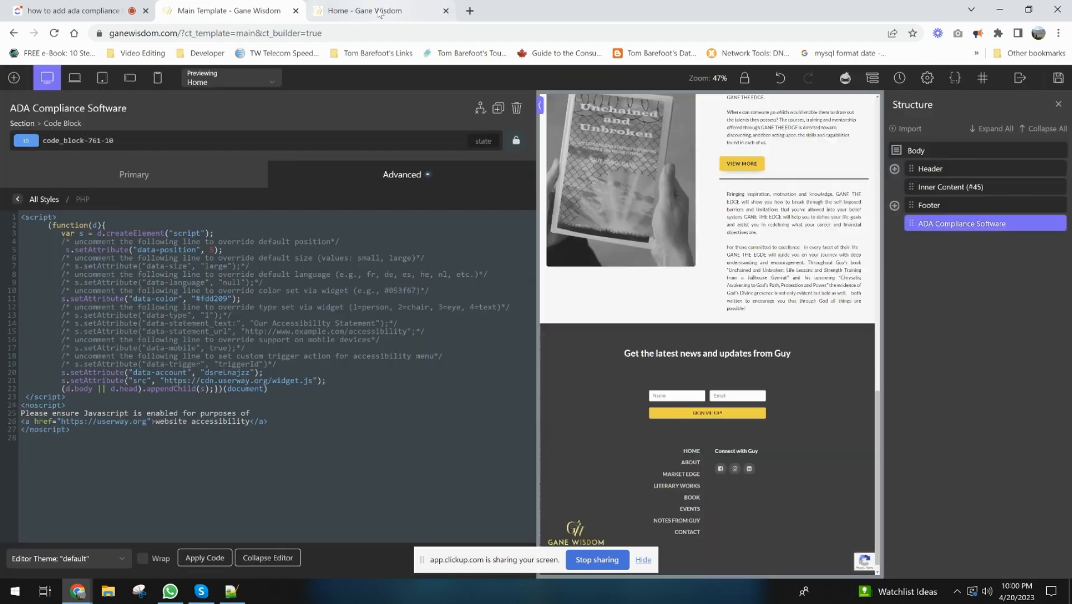
Step: Reload the Gane Wisdom home page, examine the UserWay accessibility menu, and check the widget's icon along the page
click(380, 12)
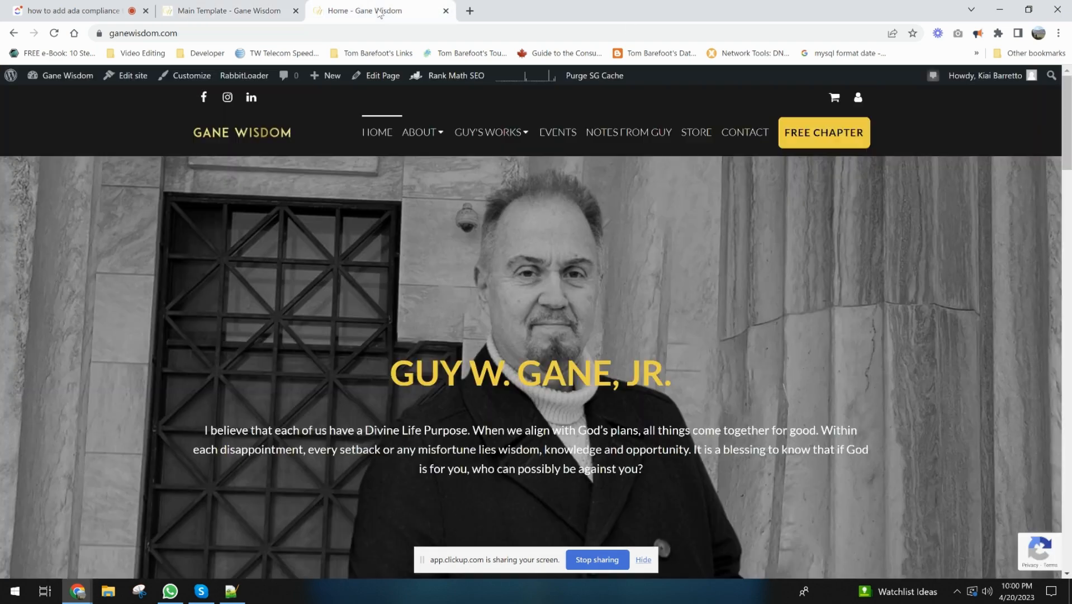
click(54, 33)
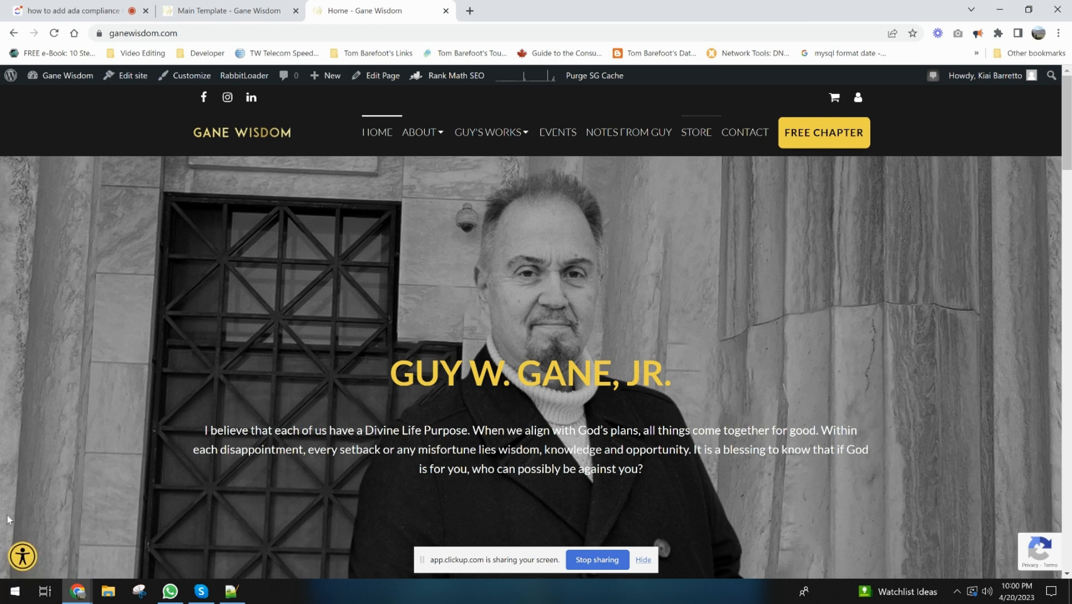
click(28, 556)
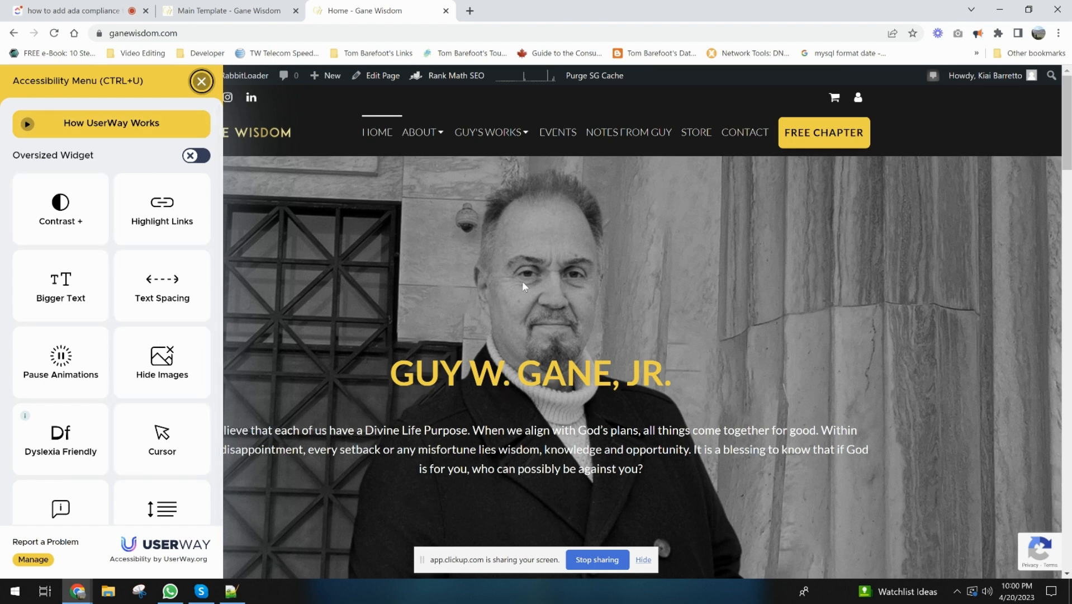
scroll(604, 212, down, 2)
scroll(635, 261, up, 3)
click(201, 89)
scroll(252, 355, down, 10)
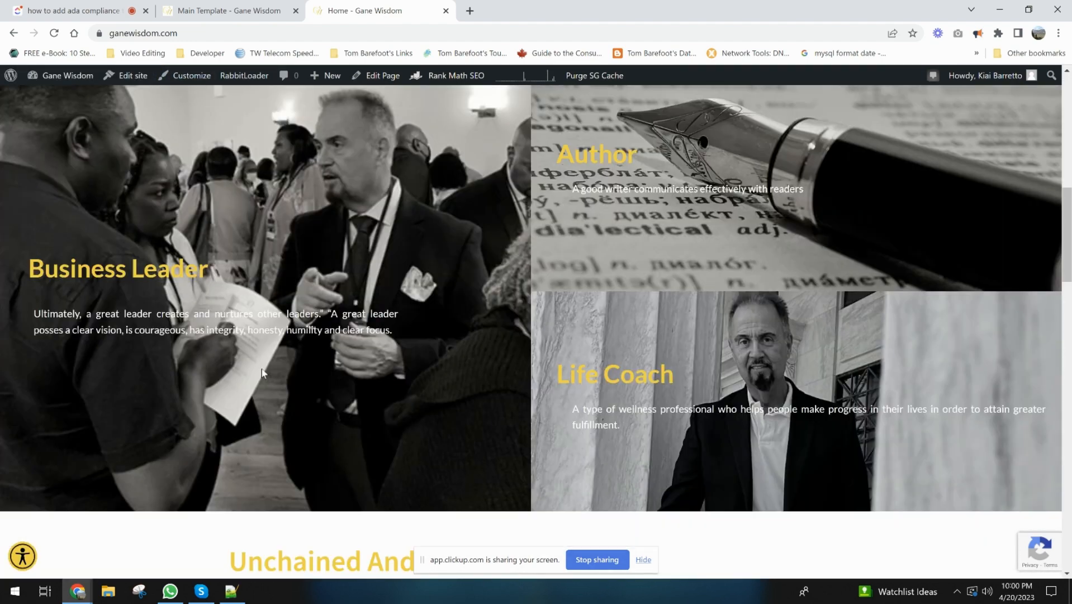
scroll(262, 368, down, 2)
scroll(260, 356, up, 12)
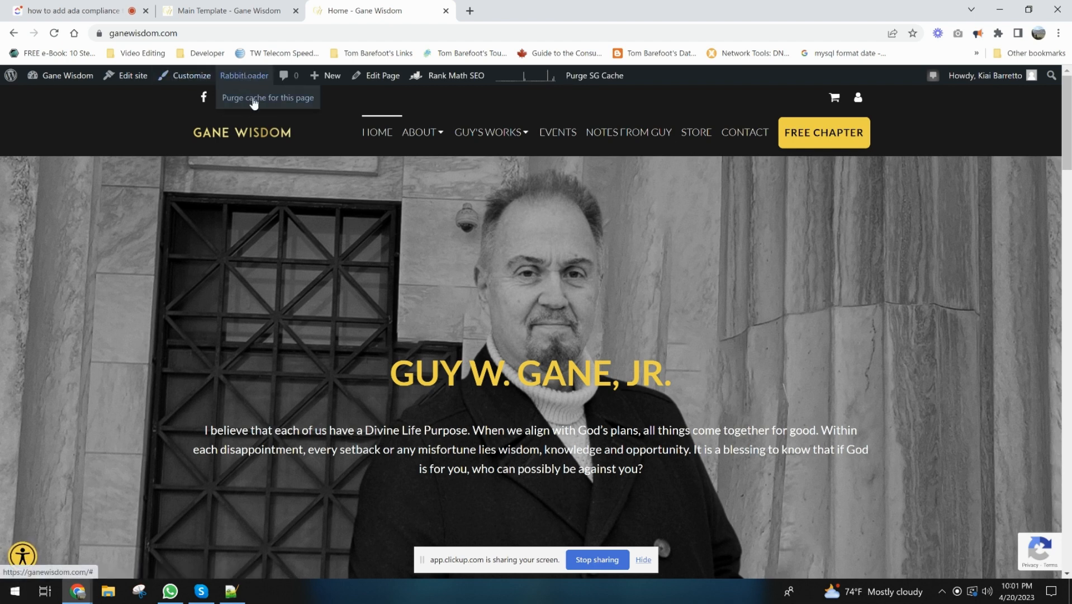
Step: Purge the RabbitLoader cache for the home page and for all pages of the site
click(251, 100)
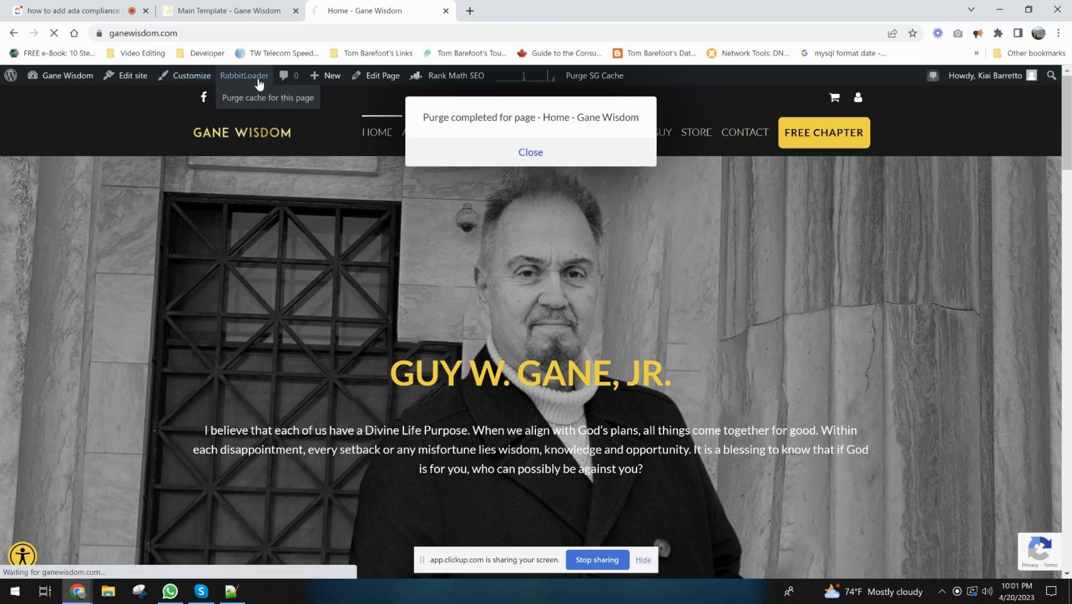
click(531, 153)
click(246, 77)
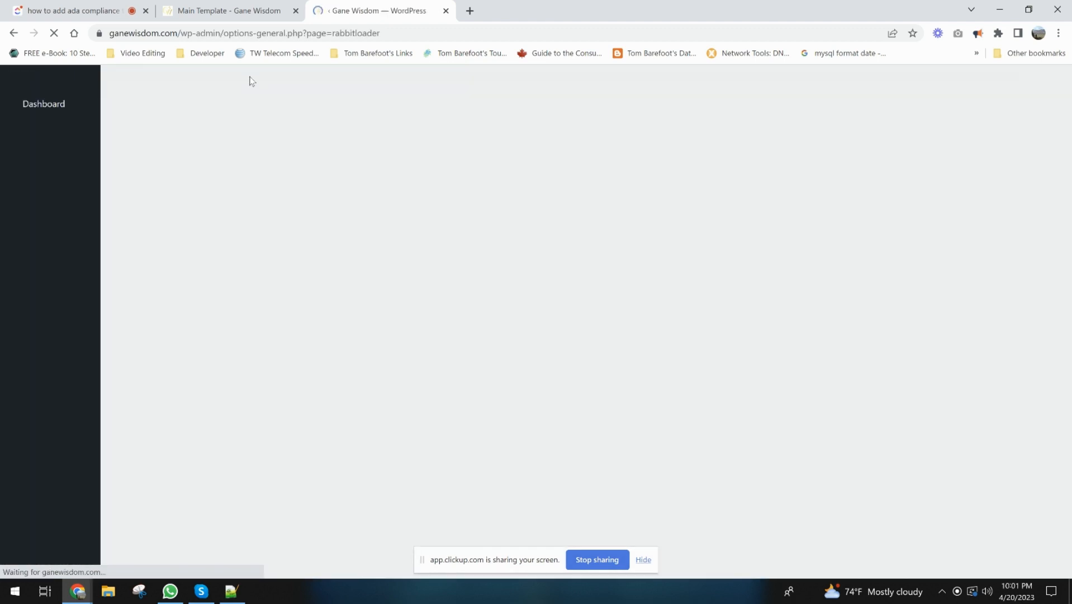
scroll(299, 301, down, 6)
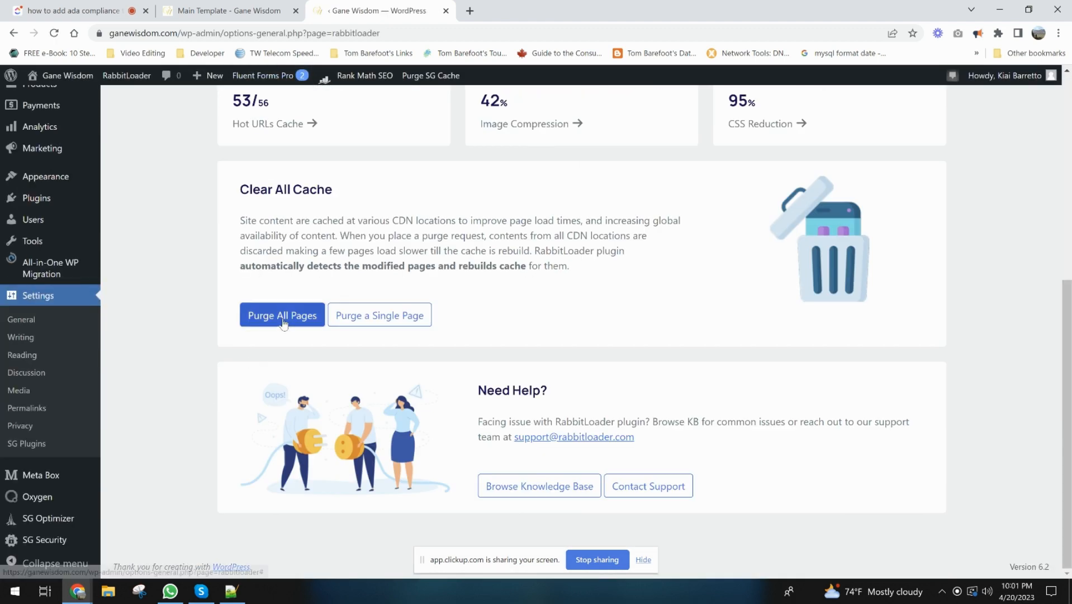
click(287, 316)
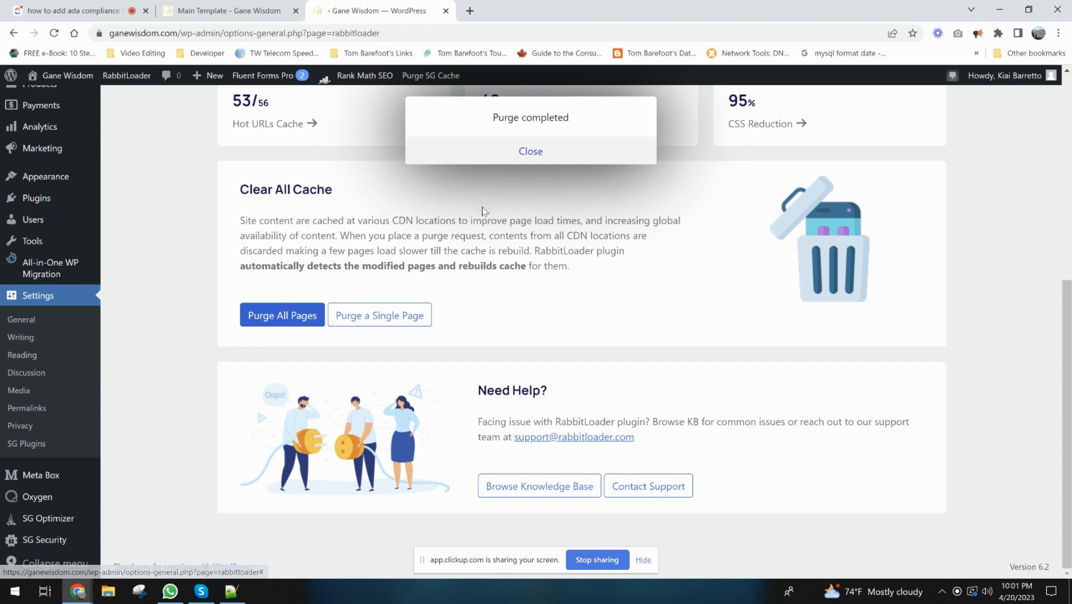
click(531, 151)
scroll(335, 313, up, 2)
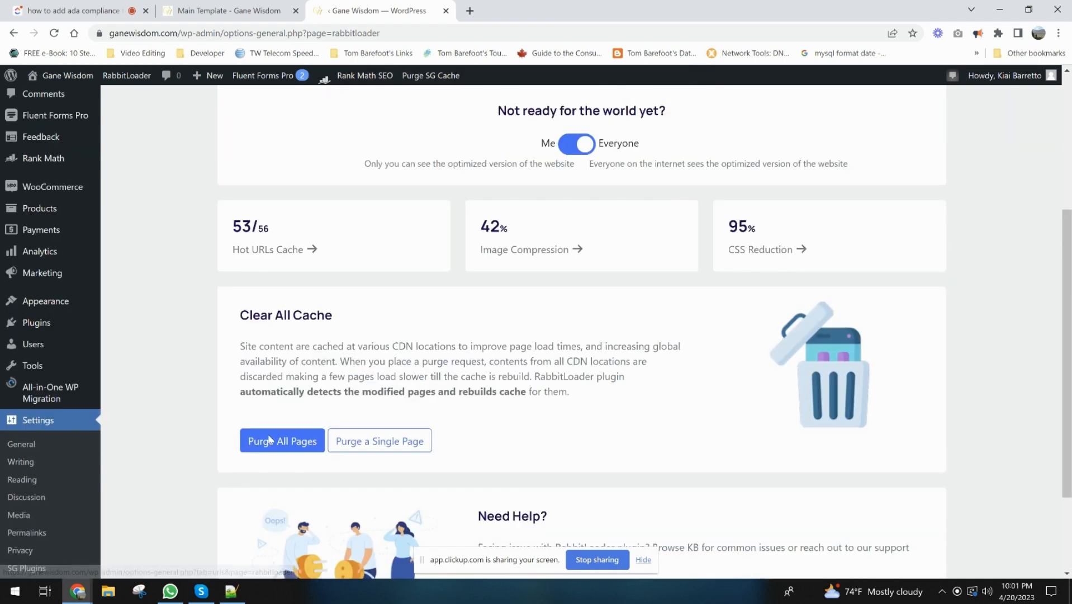
scroll(290, 398, up, 4)
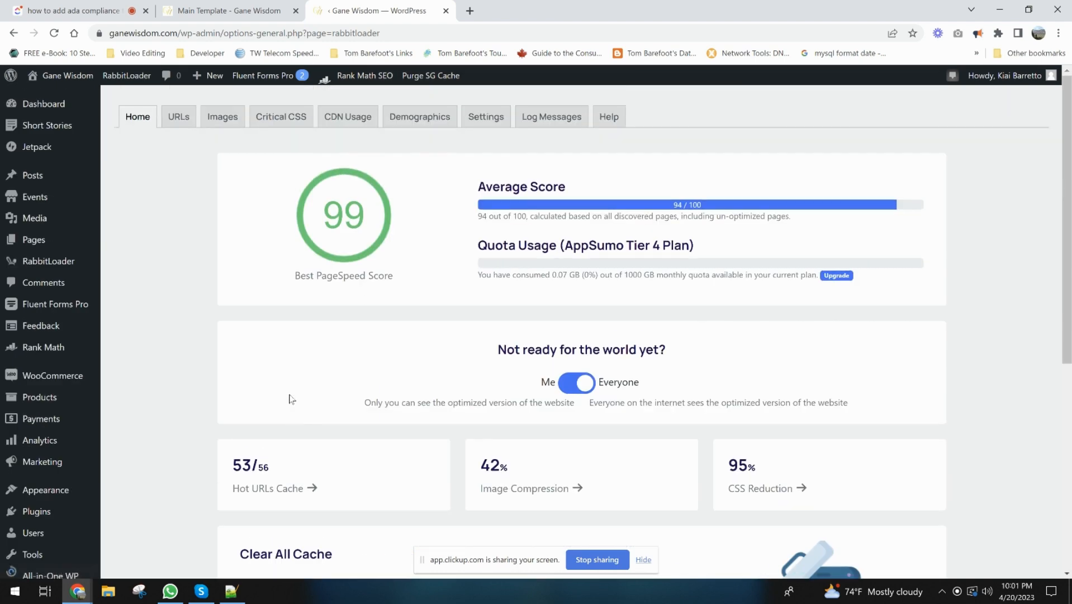
Step: Purge the SG cache and return to the site's home page
click(431, 75)
mouse_move(68, 75)
click(42, 94)
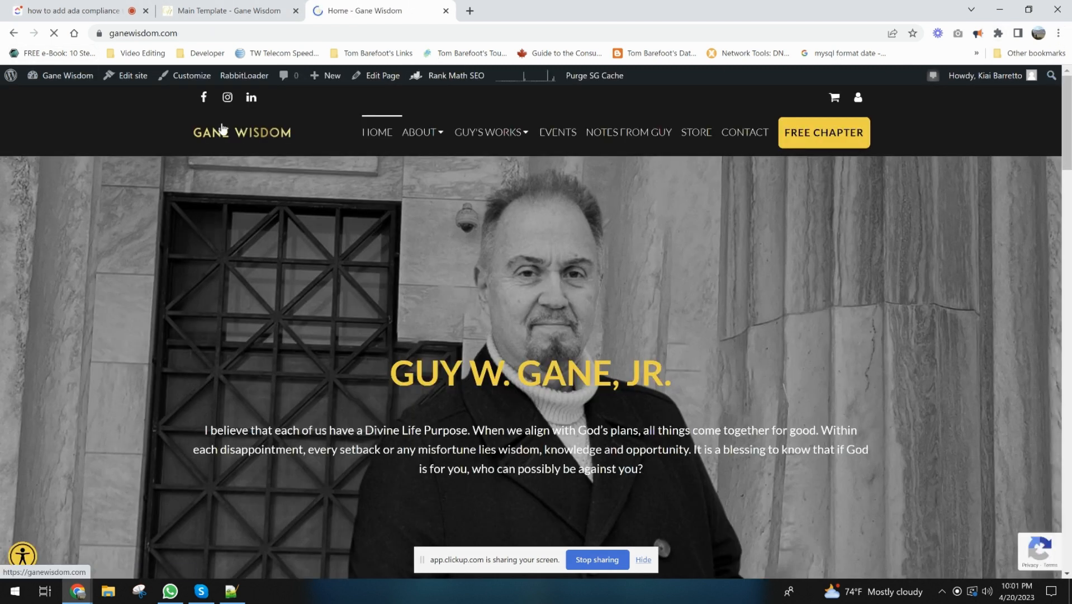
Step: Open the Gane Wisdom home page in an incognito window and check the accessibility widget's menu there
right_click(234, 140)
click(296, 178)
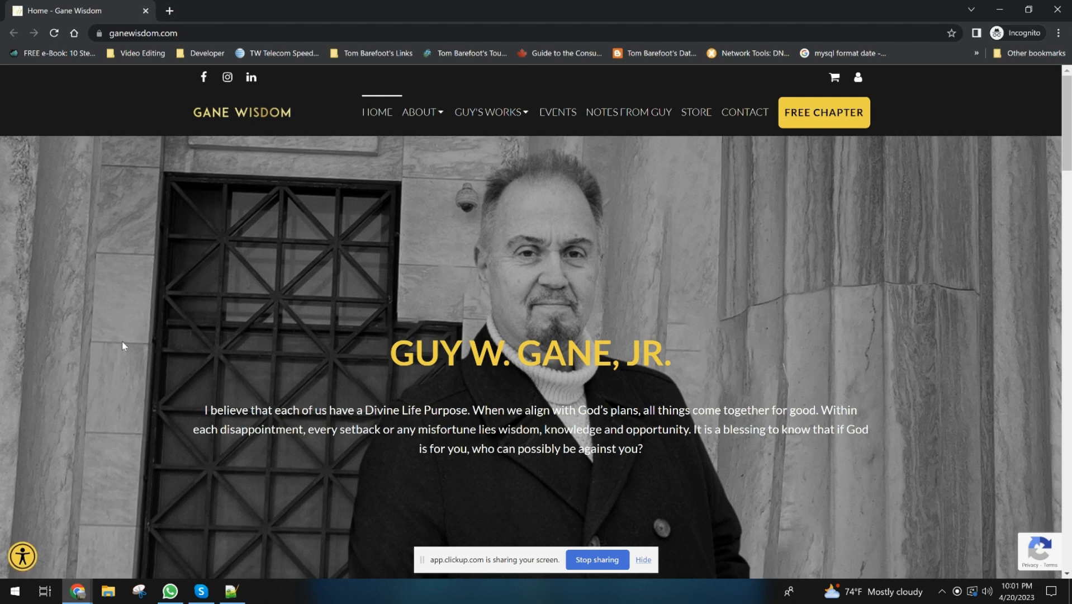
click(22, 556)
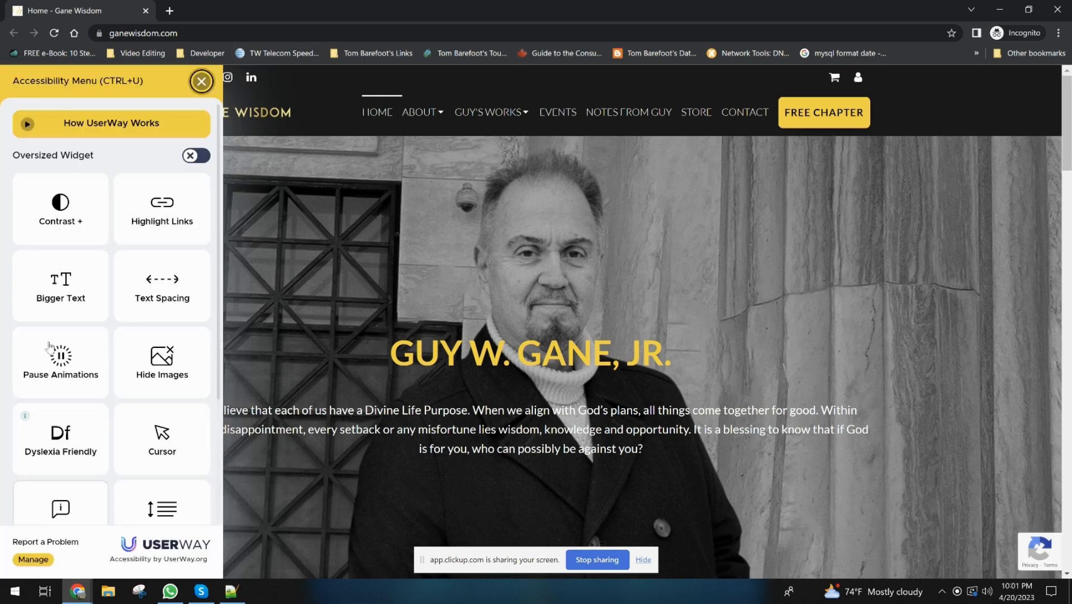
click(201, 87)
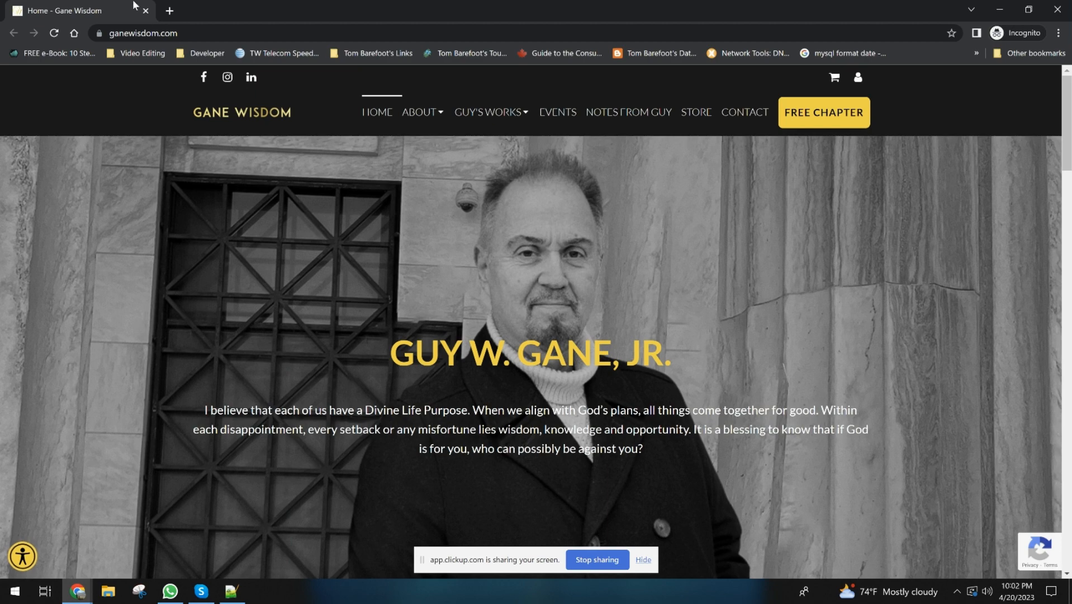
right_click(127, 334)
click(166, 549)
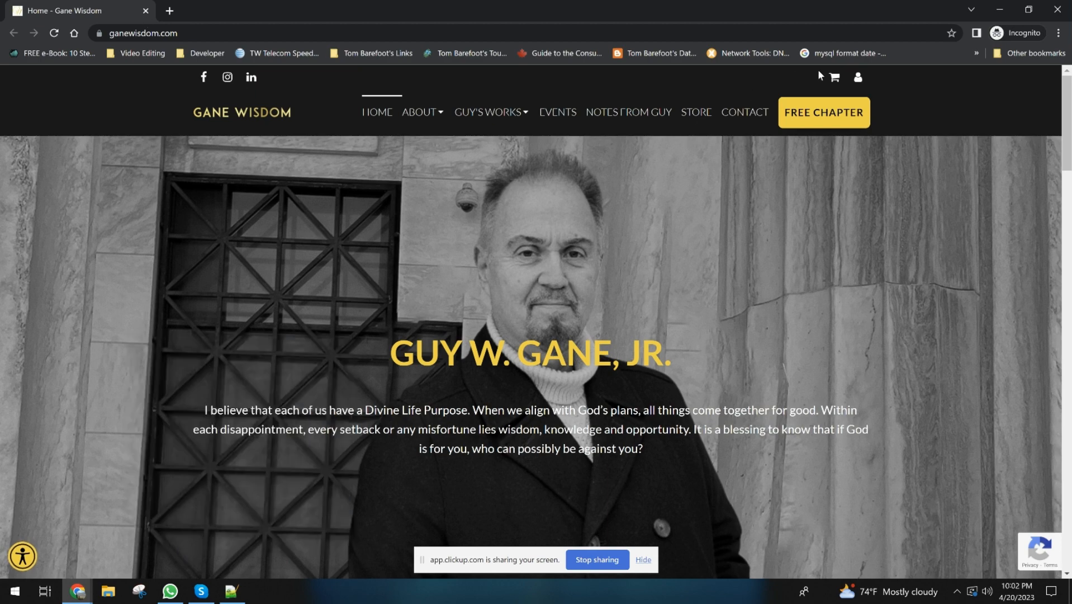